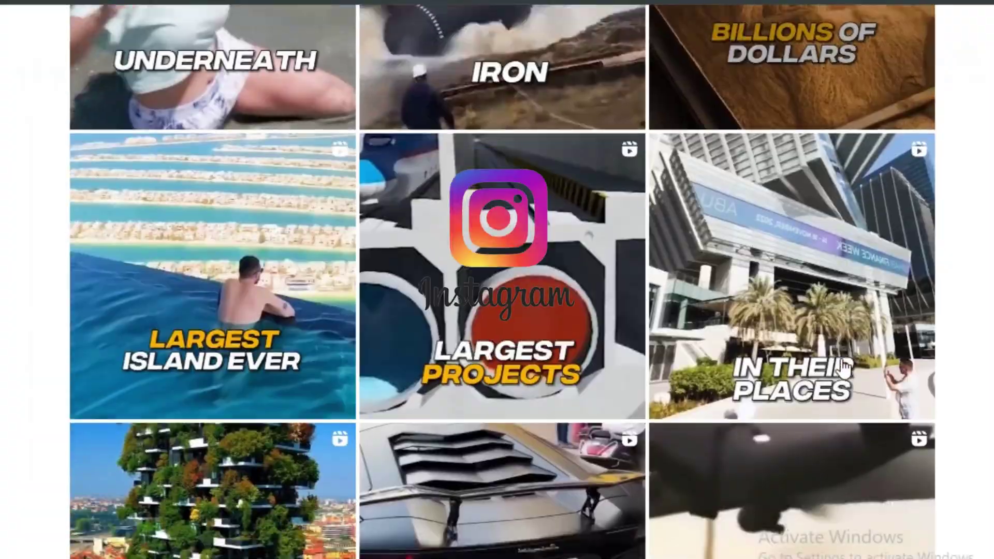
Scroll through the YouTube Shorts search results.
{"action": "scroll", "coordinate": [497, 280], "scroll_direction": "down", "scroll_amount": 15}
{"action": "scroll", "coordinate": [497, 279], "scroll_direction": "down", "scroll_amount": 5}
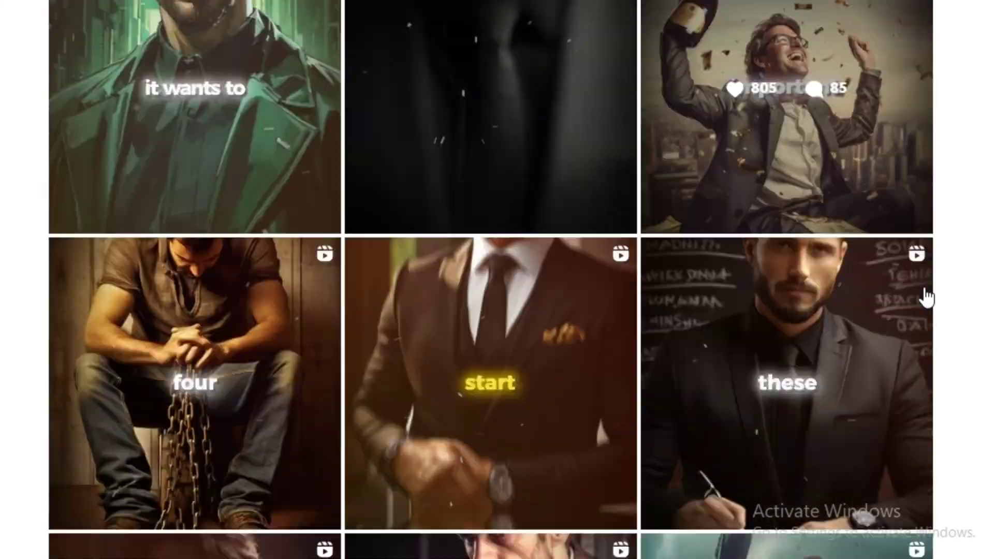
{"action": "scroll", "coordinate": [925, 295], "scroll_direction": "down", "scroll_amount": 5}
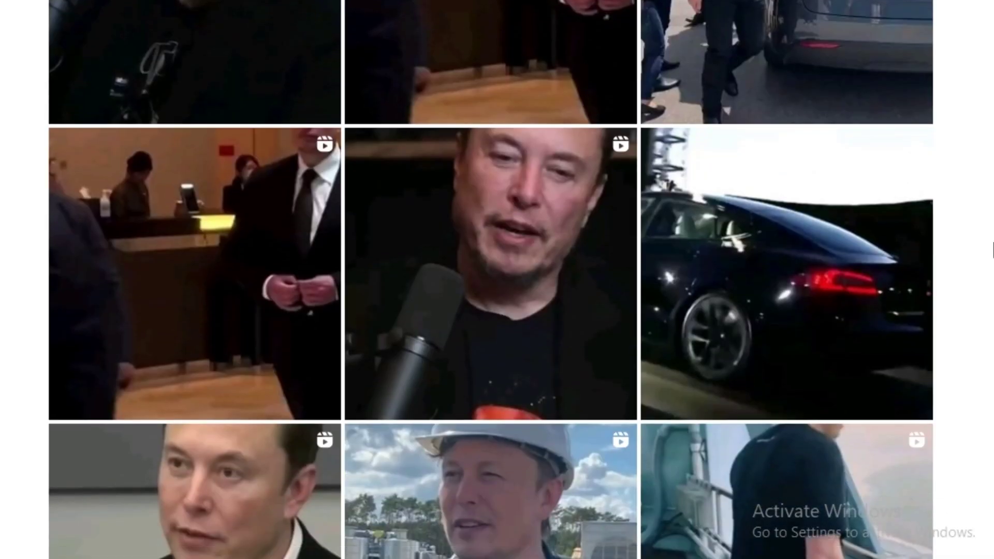
{"action": "scroll", "coordinate": [497, 279], "scroll_direction": "down", "scroll_amount": 5}
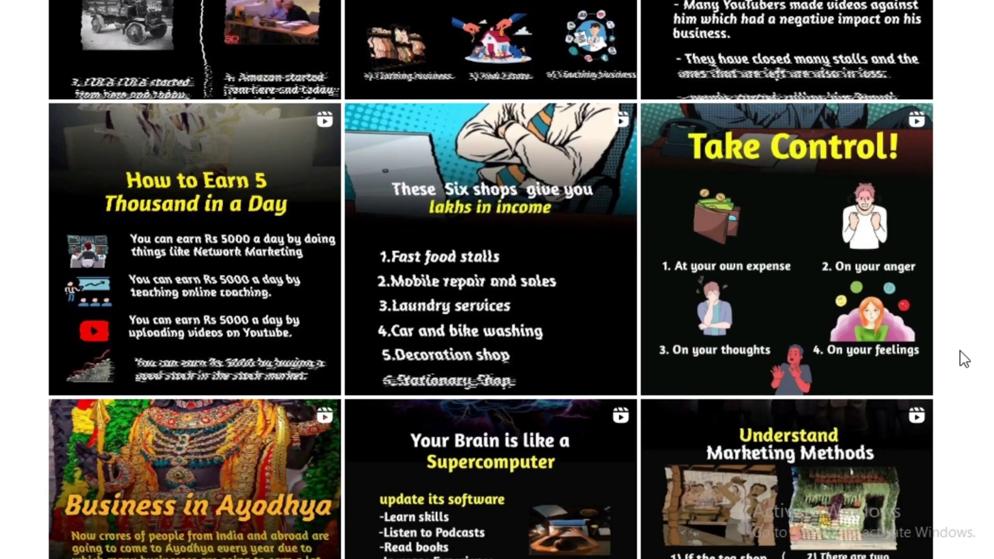
{"action": "scroll", "coordinate": [963, 358], "scroll_direction": "down", "scroll_amount": 6}
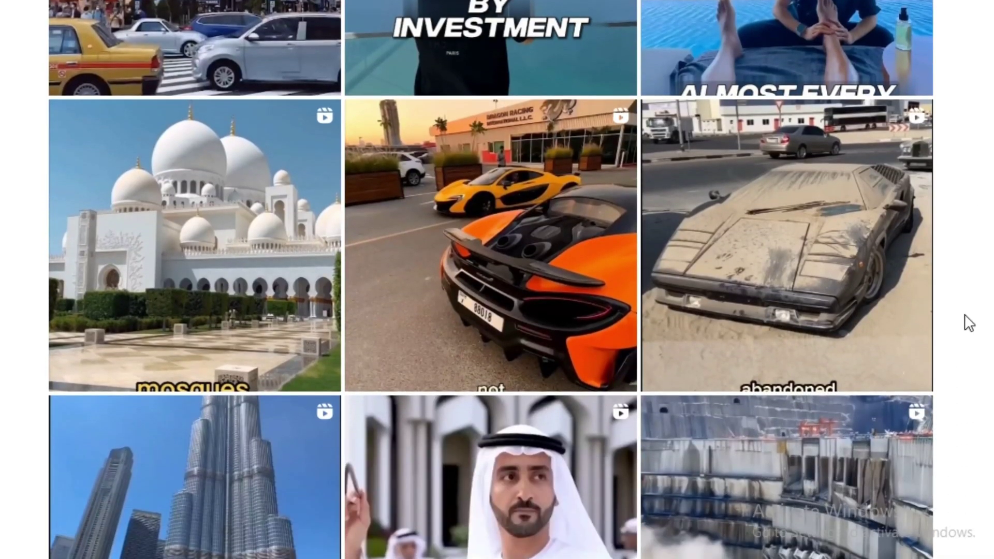
{"action": "scroll", "coordinate": [967, 324], "scroll_direction": "down", "scroll_amount": 6}
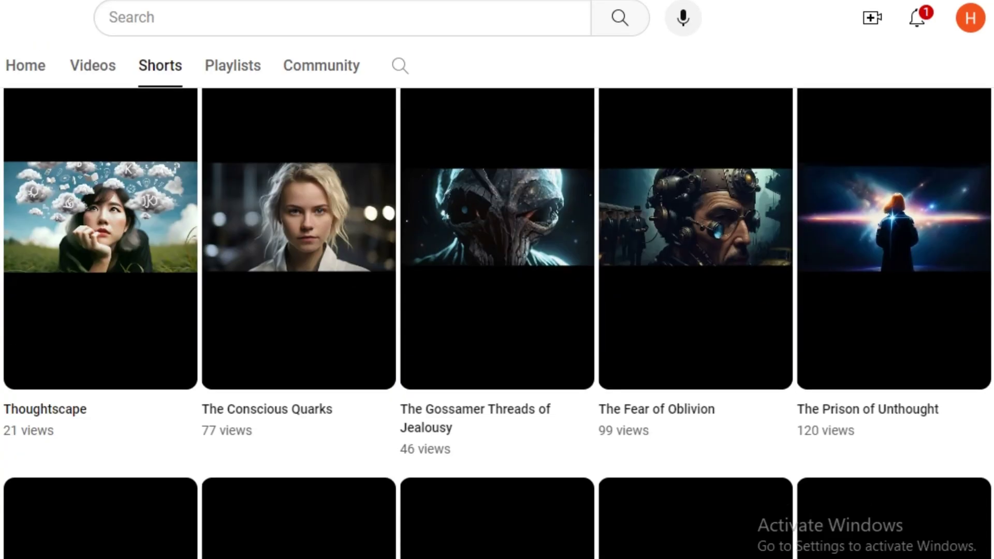
{"action": "scroll", "coordinate": [497, 310], "scroll_direction": "down", "scroll_amount": 5}
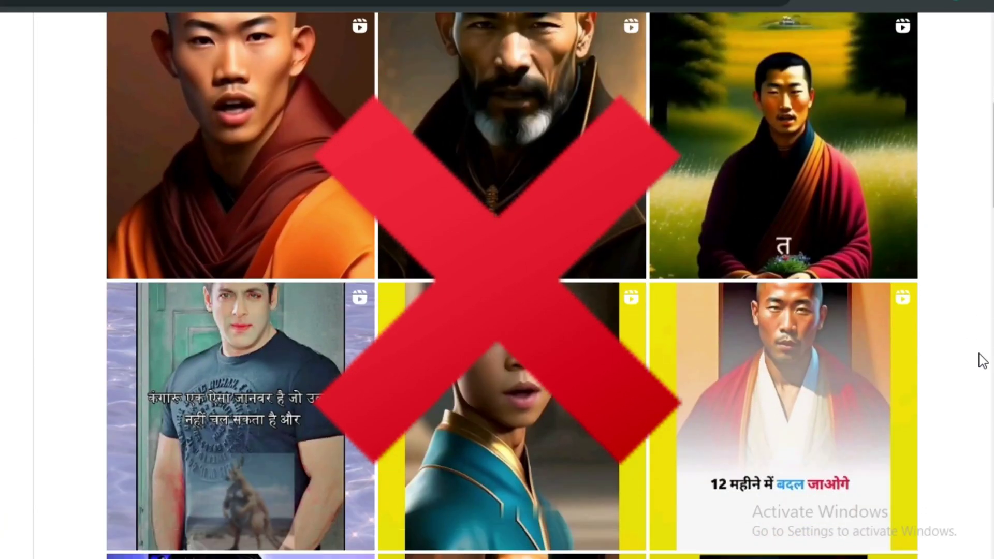
{"action": "scroll", "coordinate": [982, 361], "scroll_direction": "down", "scroll_amount": 10}
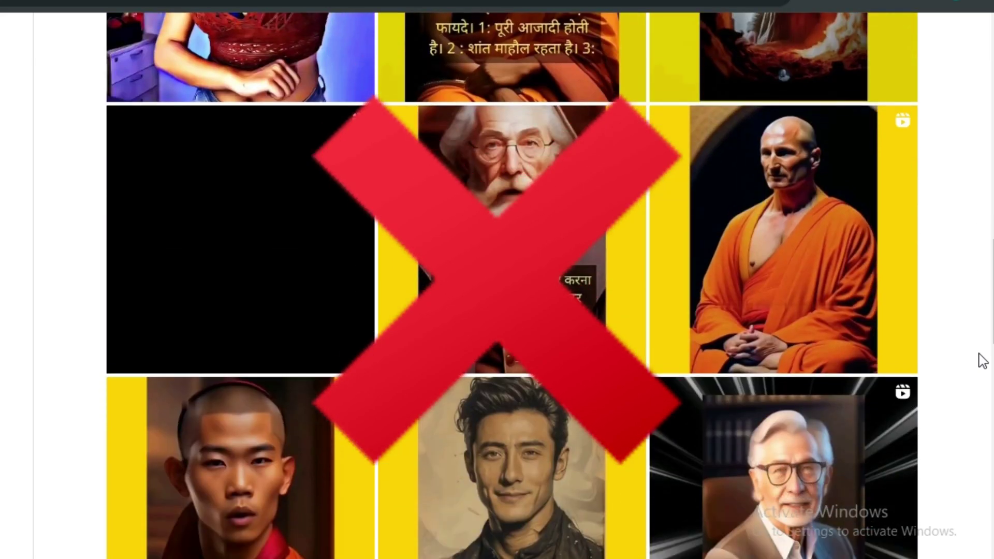
{"action": "scroll", "coordinate": [982, 361], "scroll_direction": "down", "scroll_amount": 3}
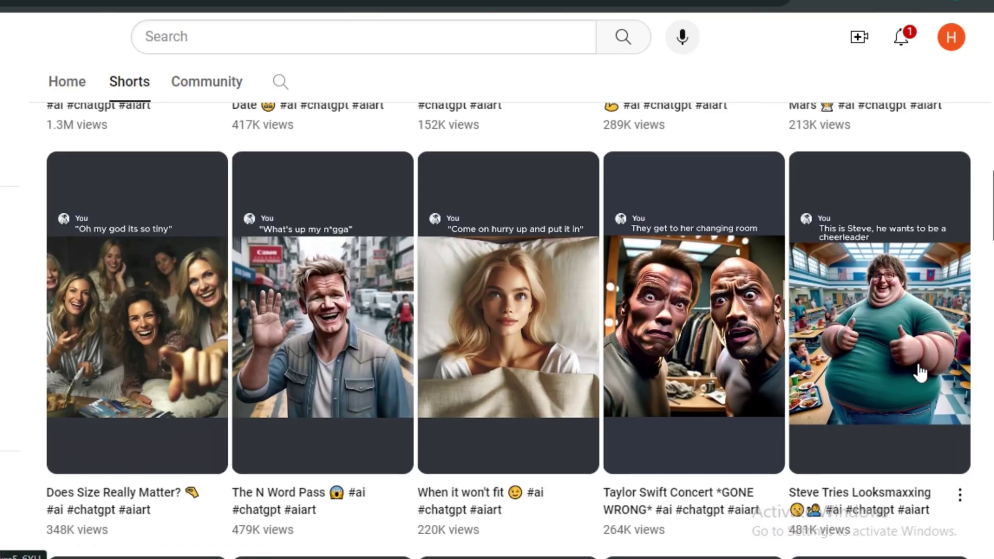
{"action": "scroll", "coordinate": [918, 373], "scroll_direction": "down", "scroll_amount": 8}
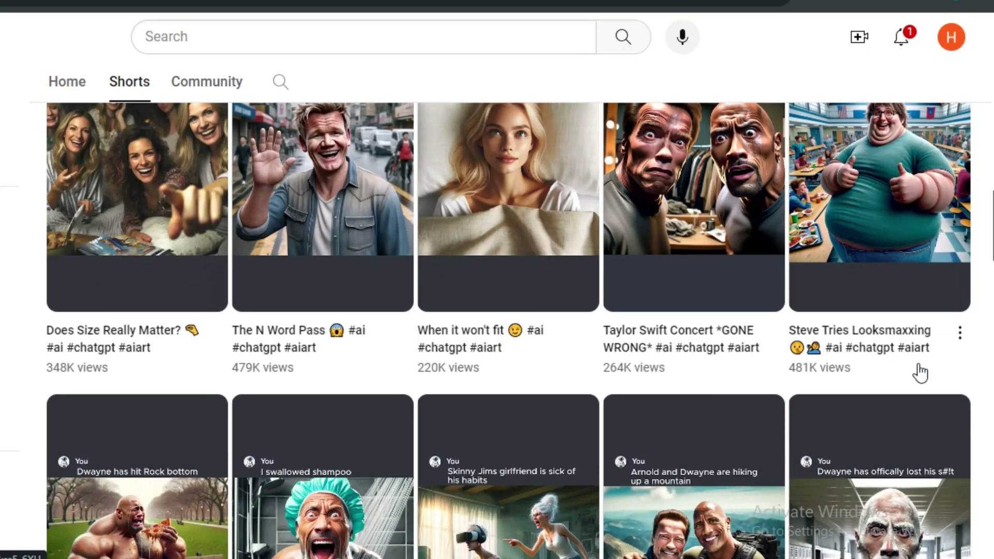
{"action": "scroll", "coordinate": [920, 371], "scroll_direction": "down", "scroll_amount": 10}
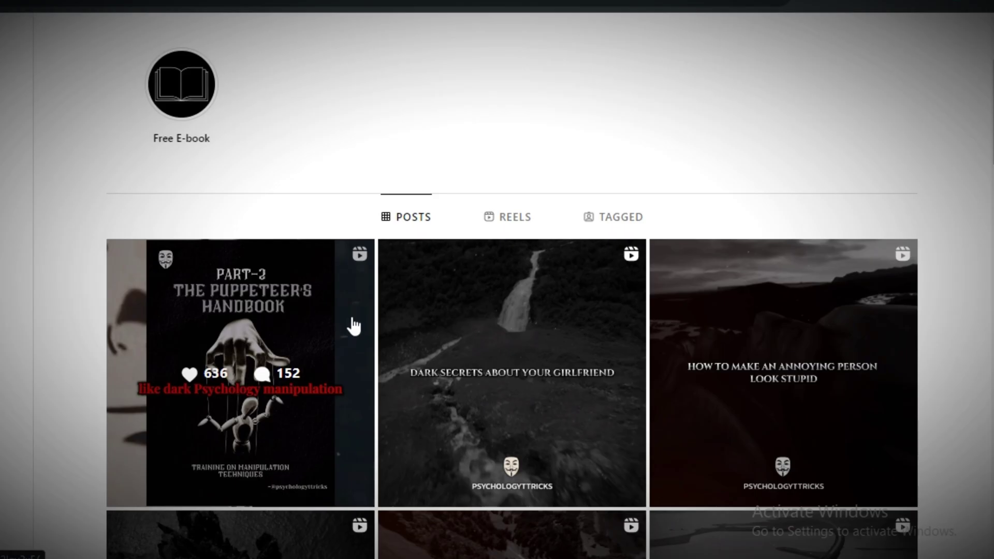
{"action": "scroll", "coordinate": [670, 337], "scroll_direction": "down", "scroll_amount": 5}
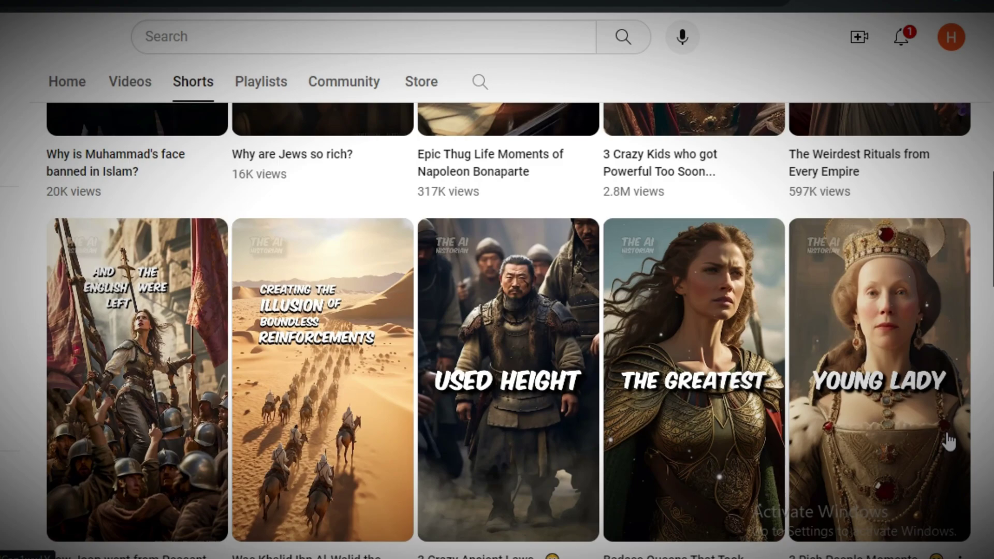
{"action": "scroll", "coordinate": [971, 412], "scroll_direction": "down", "scroll_amount": 3}
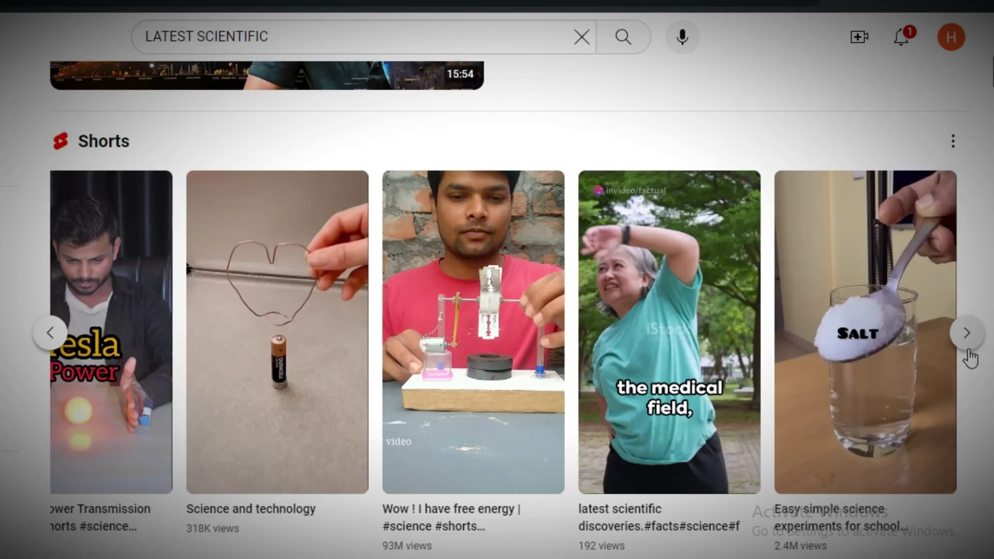
Load more Shorts results, then open DupDub's AI writing editor for an untitled script.
{"action": "left_click", "coordinate": [968, 345]}
{"action": "left_click", "coordinate": [968, 346]}
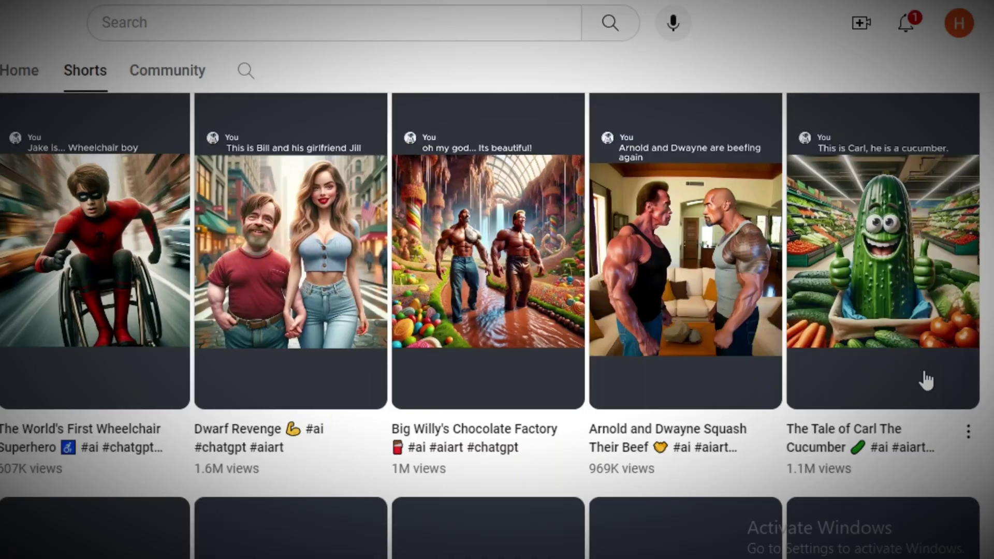
{"action": "scroll", "coordinate": [927, 378], "scroll_direction": "down", "scroll_amount": 5}
{"action": "scroll", "coordinate": [925, 380], "scroll_direction": "down", "scroll_amount": 2}
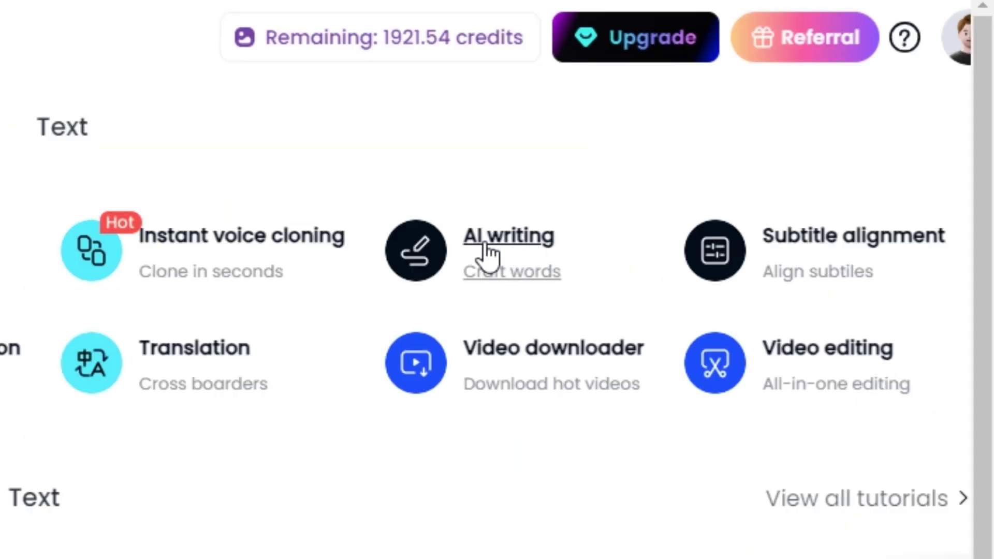
{"action": "left_click", "coordinate": [511, 243]}
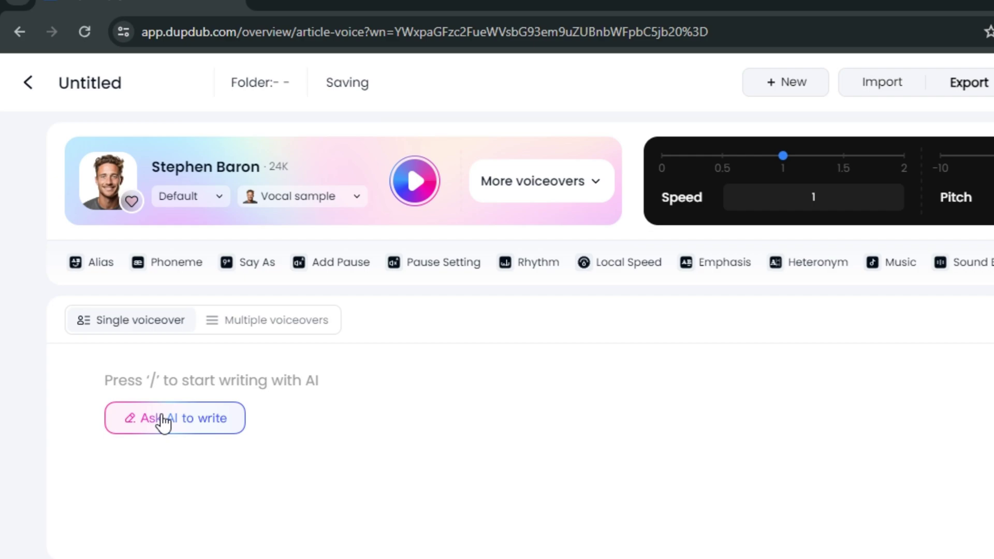
Prompt the AI writer with 'give me some dark psychology facts that a normal person never'.
{"action": "left_click", "coordinate": [151, 426]}
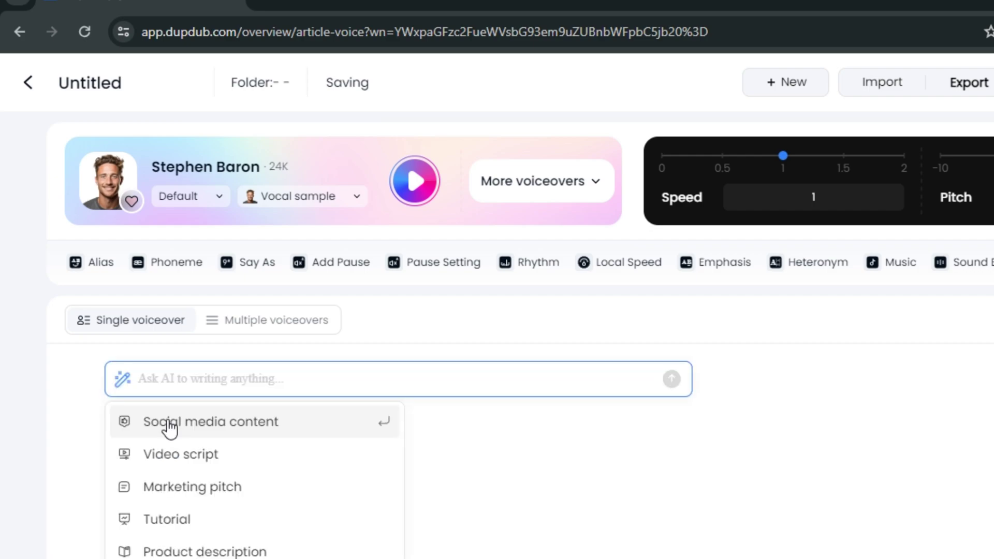
{"action": "type", "text": "give me some"}
{"action": "type", "text": " dark psychology"}
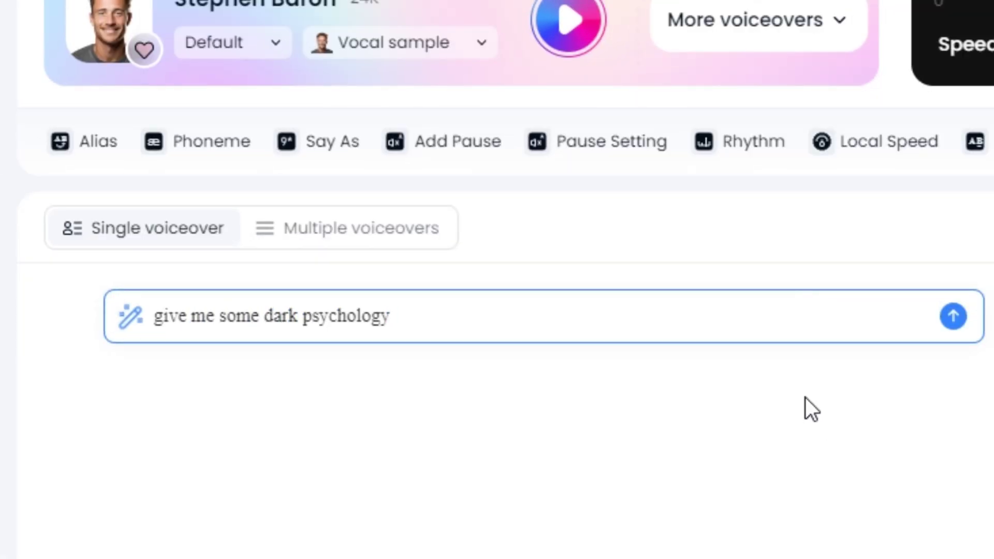
{"action": "type", "text": " facts that a normal person never"}
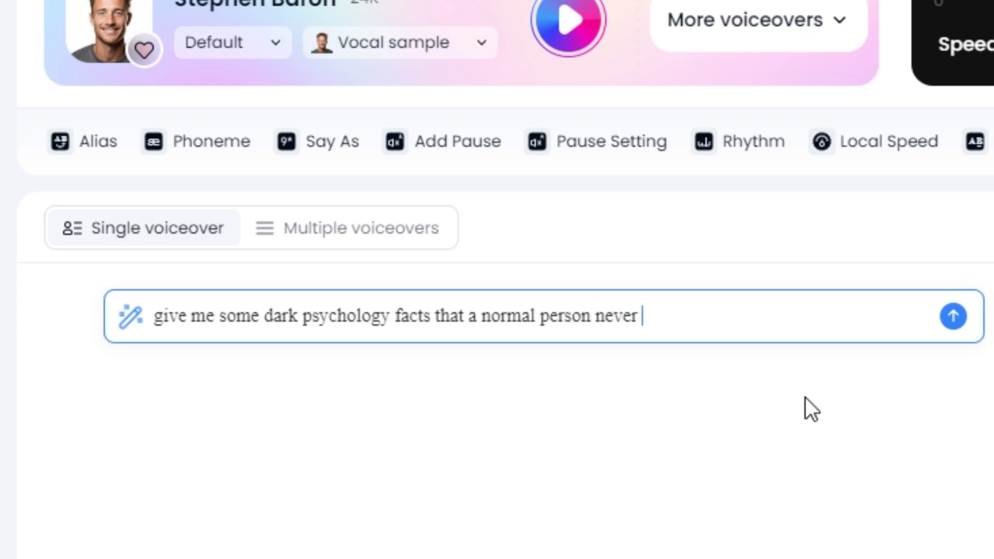
{"action": "key", "text": "Return"}
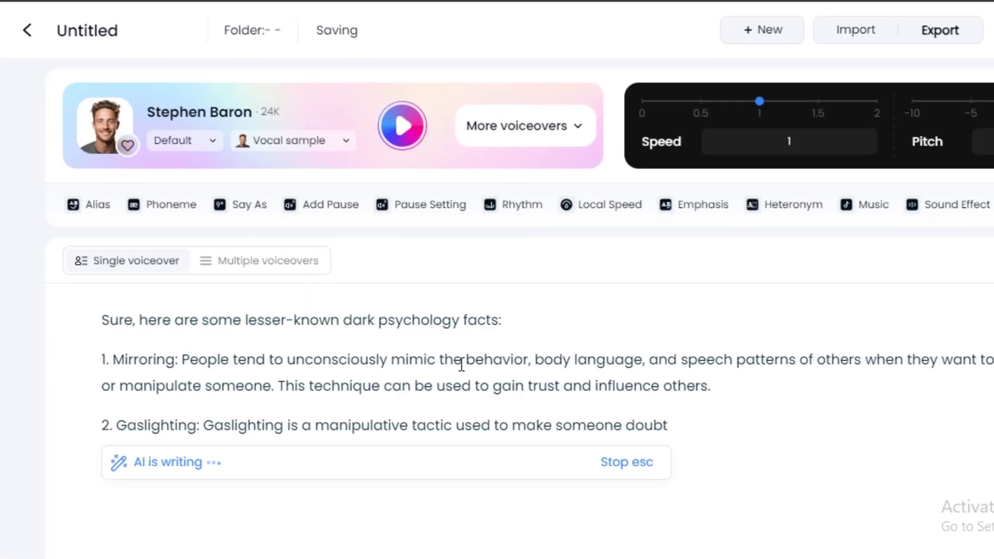
Review the generated 1648-character numbered dark psychology facts script.
{"action": "scroll", "coordinate": [305, 412], "scroll_direction": "up", "scroll_amount": 2}
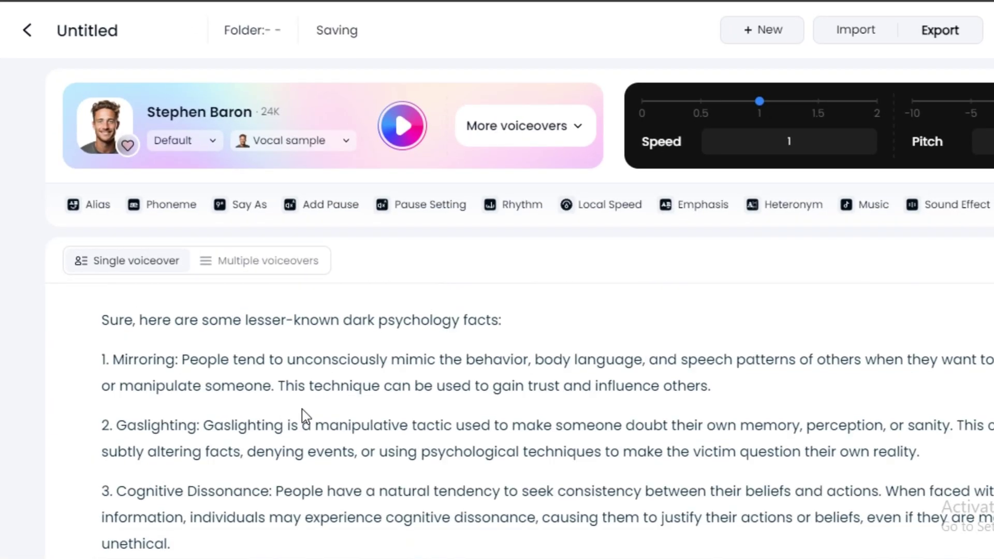
{"action": "scroll", "coordinate": [341, 357], "scroll_direction": "up", "scroll_amount": 5}
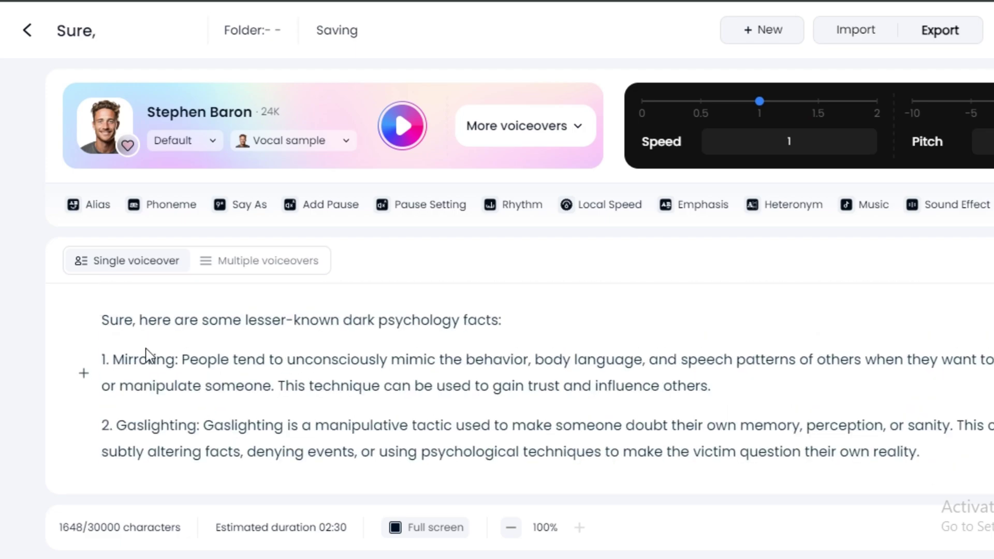
{"action": "scroll", "coordinate": [134, 356], "scroll_direction": "down", "scroll_amount": 2}
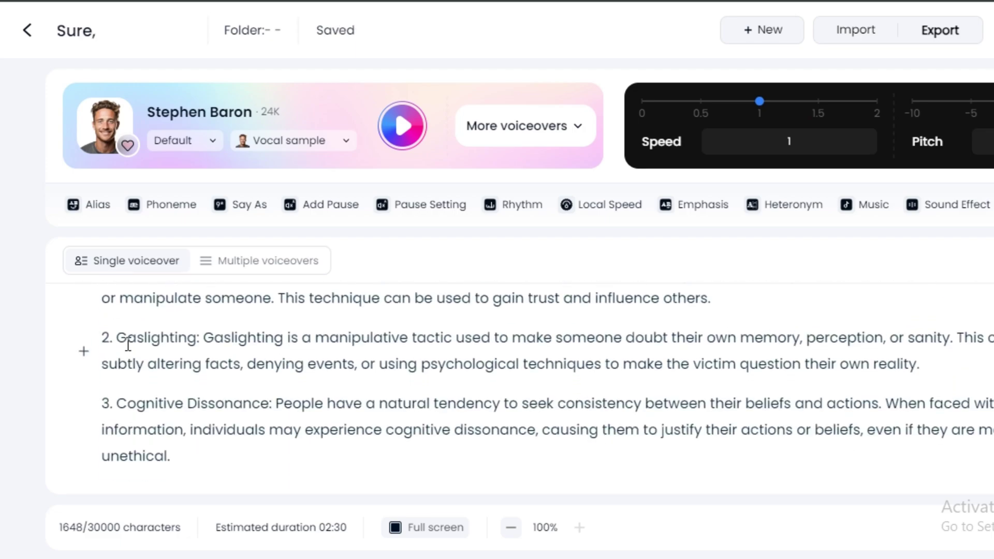
{"action": "scroll", "coordinate": [124, 344], "scroll_direction": "up", "scroll_amount": 2}
{"action": "key", "text": "ctrl+a"}
{"action": "left_click", "coordinate": [590, 293]}
{"action": "scroll", "coordinate": [590, 293], "scroll_direction": "down", "scroll_amount": 10}
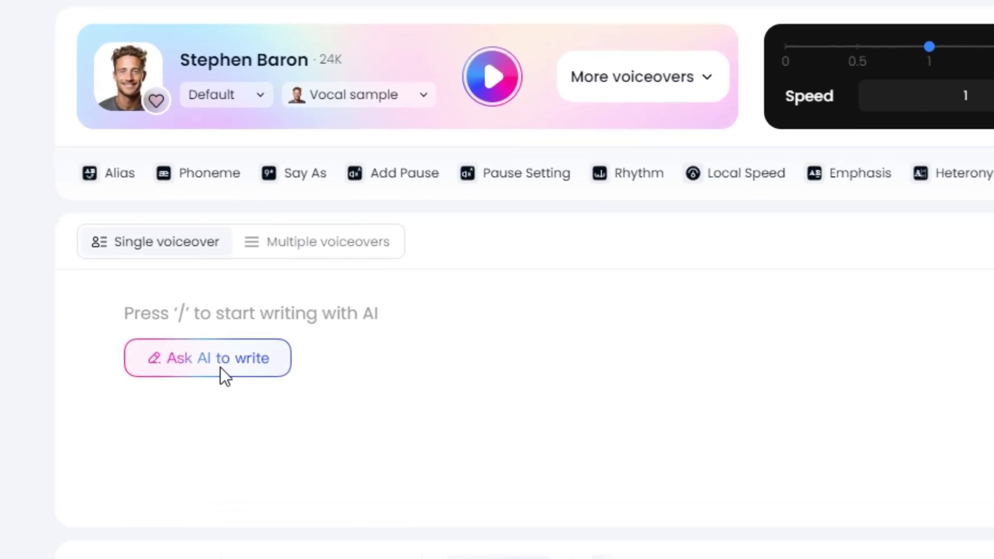
Prompt the AI for shocking gaslighting facts for a 60 sec video, producing a 1852-character script.
{"action": "left_click", "coordinate": [220, 368]}
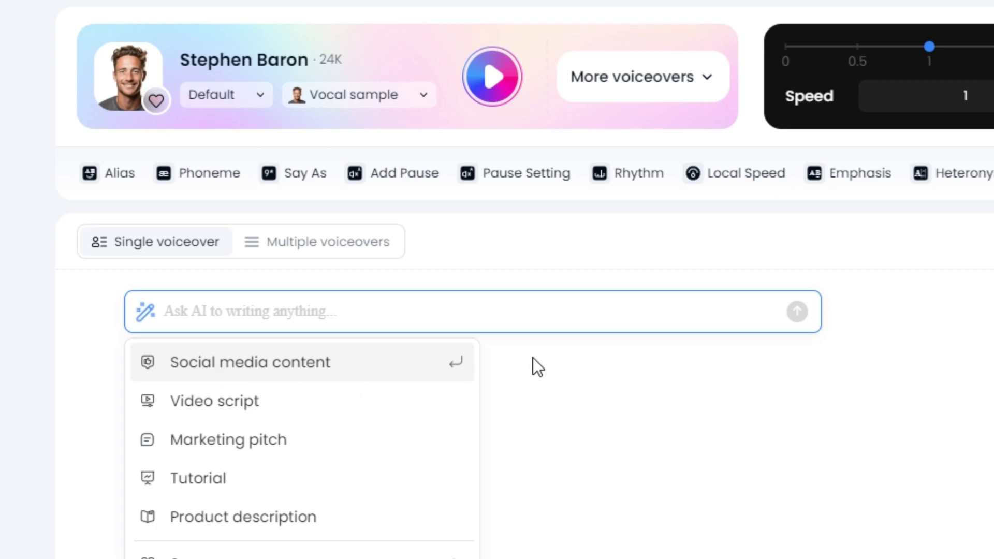
{"action": "type", "text": "write some shocking things about gaslighting in pshycology for a 60 sec video"}
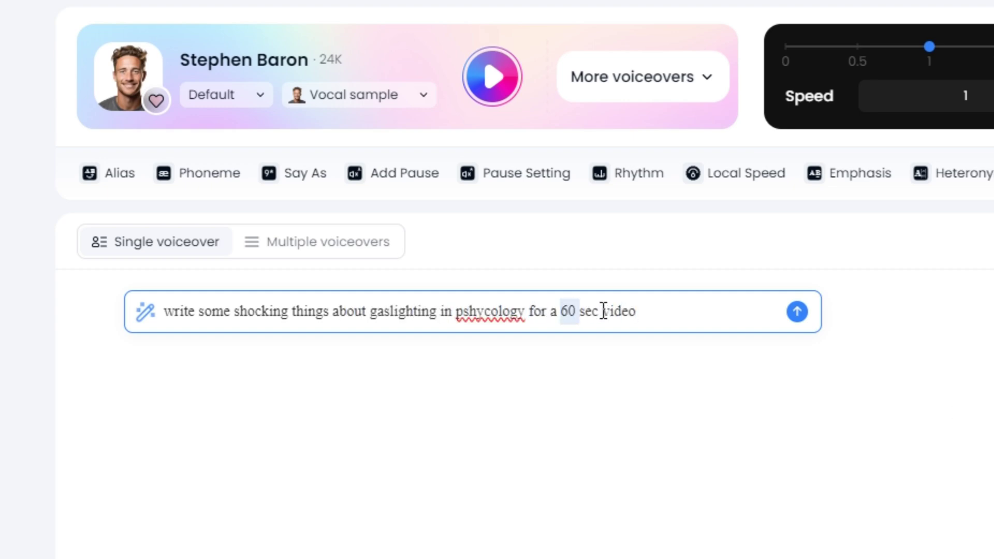
{"action": "left_click_drag", "start_coordinate": [603, 311], "coordinate": [645, 311]}
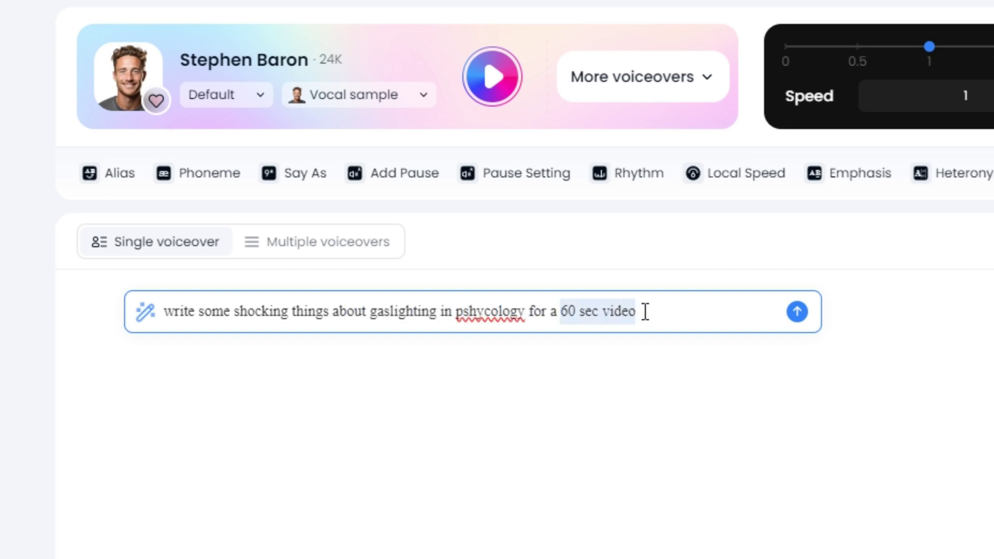
{"action": "left_click", "coordinate": [563, 311]}
{"action": "key", "text": "Return"}
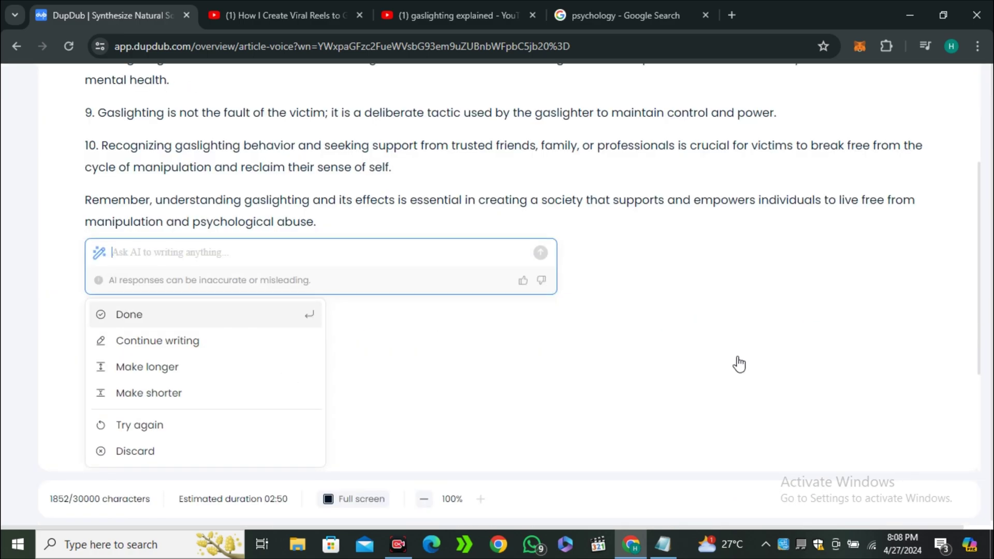
Search YouTube for 'gaslighting' in the YouTube tab.
{"action": "left_click", "coordinate": [458, 15]}
{"action": "left_click", "coordinate": [278, 81]}
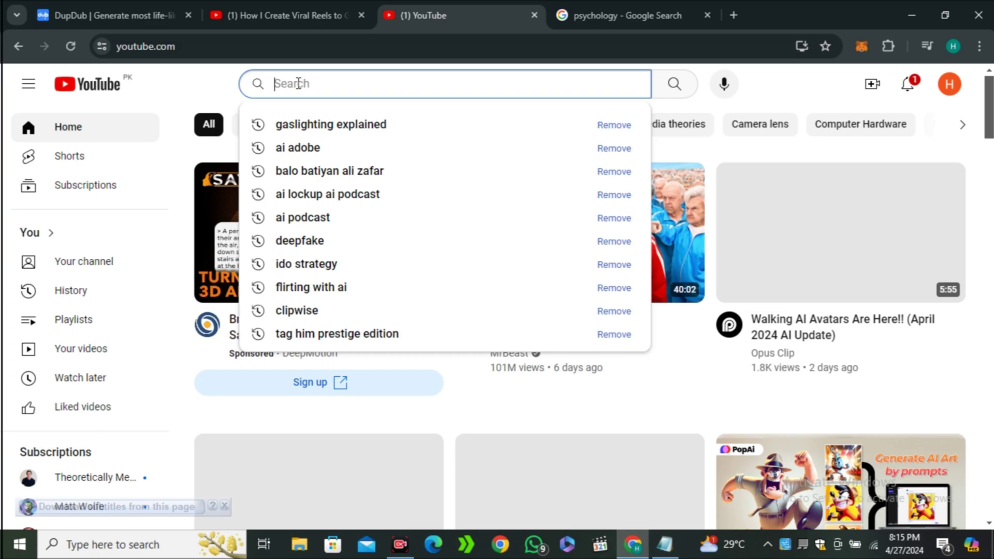
{"action": "type", "text": "gaslight"}
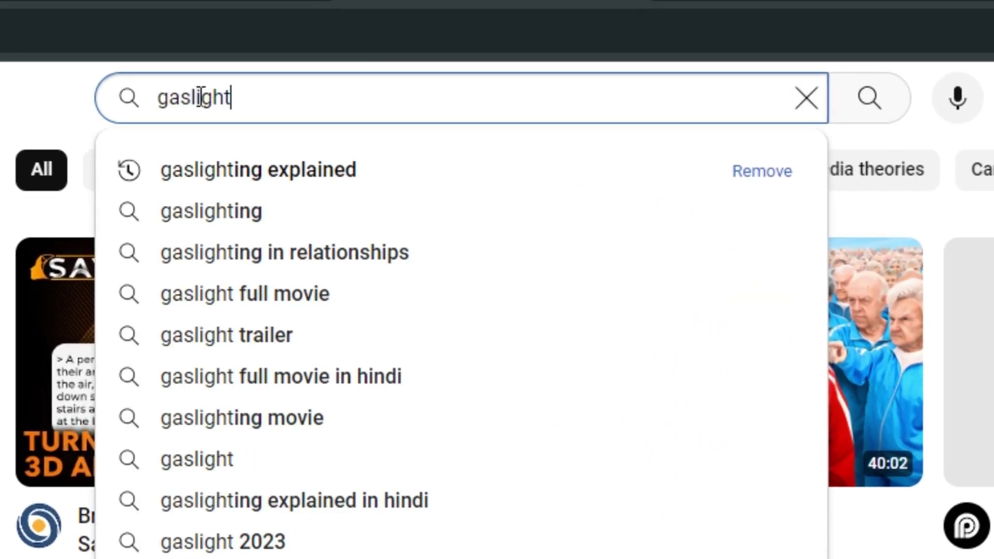
{"action": "type", "text": "ing"}
{"action": "key", "text": "Return"}
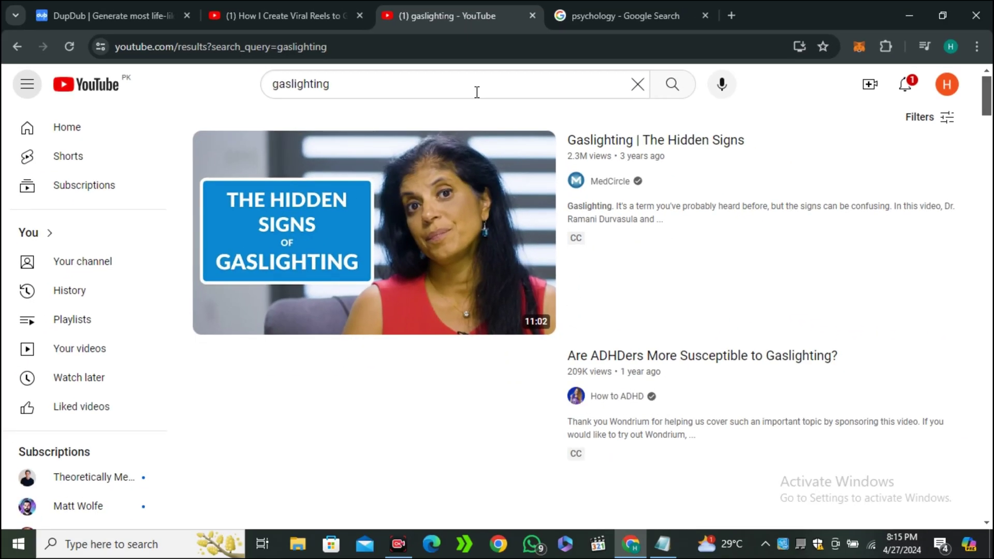
Scroll through the gaslighting video results.
{"action": "scroll", "coordinate": [761, 162], "scroll_direction": "down", "scroll_amount": 12}
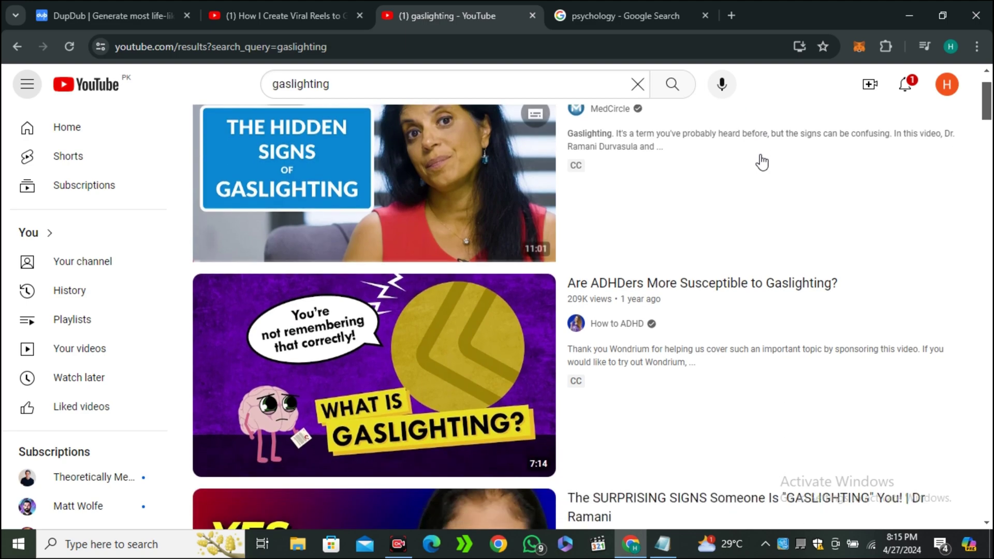
{"action": "scroll", "coordinate": [766, 163], "scroll_direction": "down", "scroll_amount": 5}
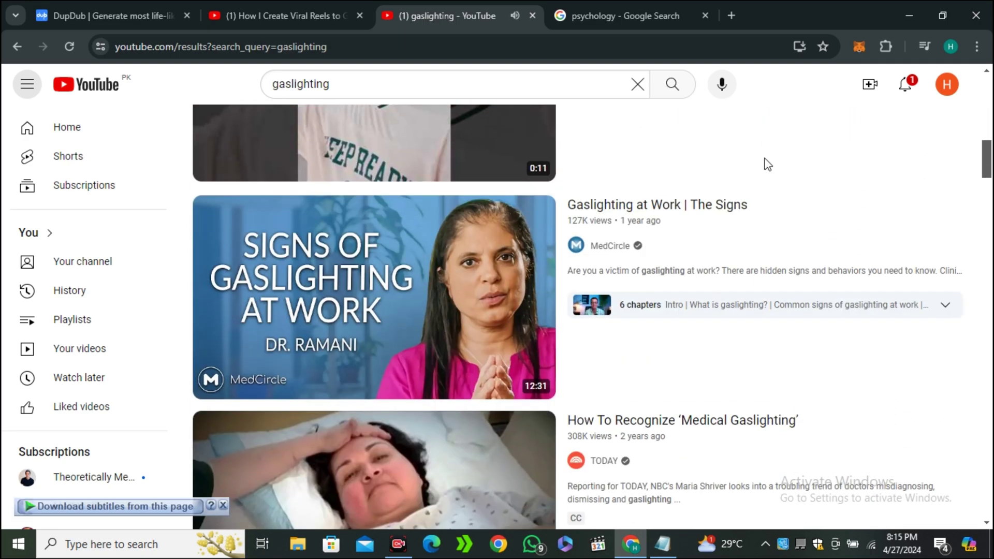
{"action": "scroll", "coordinate": [799, 235], "scroll_direction": "up", "scroll_amount": 1}
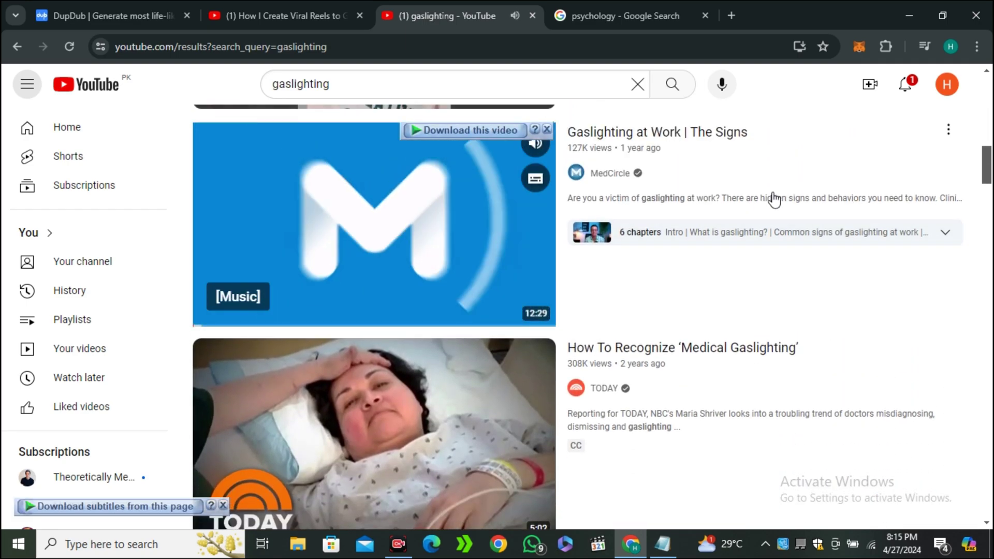
{"action": "scroll", "coordinate": [777, 207], "scroll_direction": "down", "scroll_amount": 5}
{"action": "scroll", "coordinate": [790, 282], "scroll_direction": "down", "scroll_amount": 9}
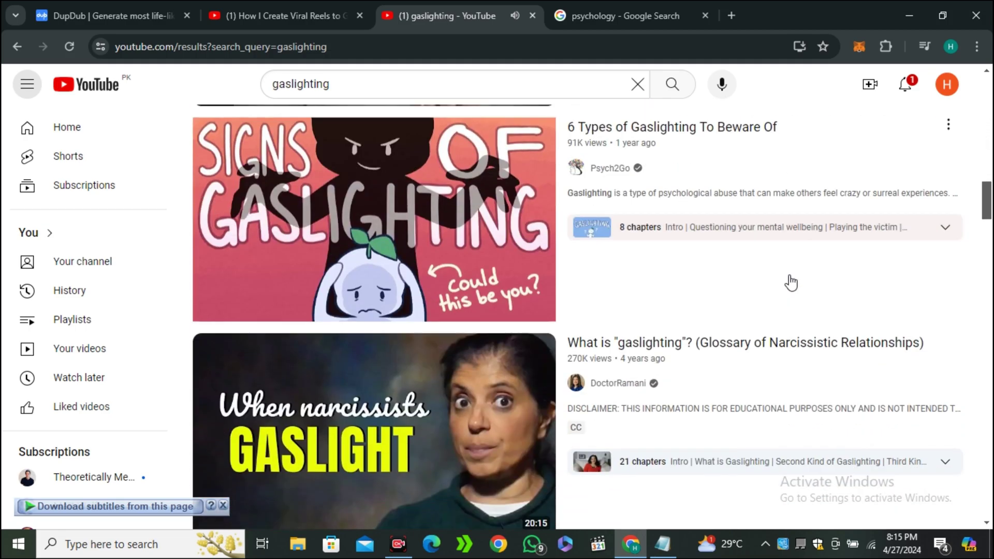
{"action": "scroll", "coordinate": [791, 282], "scroll_direction": "down", "scroll_amount": 4}
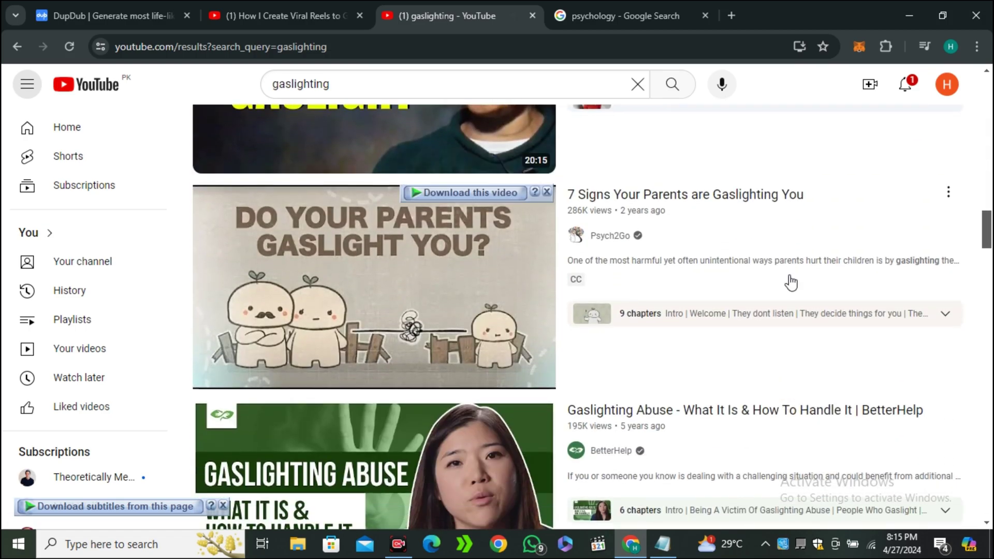
{"action": "scroll", "coordinate": [679, 357], "scroll_direction": "down", "scroll_amount": 3}
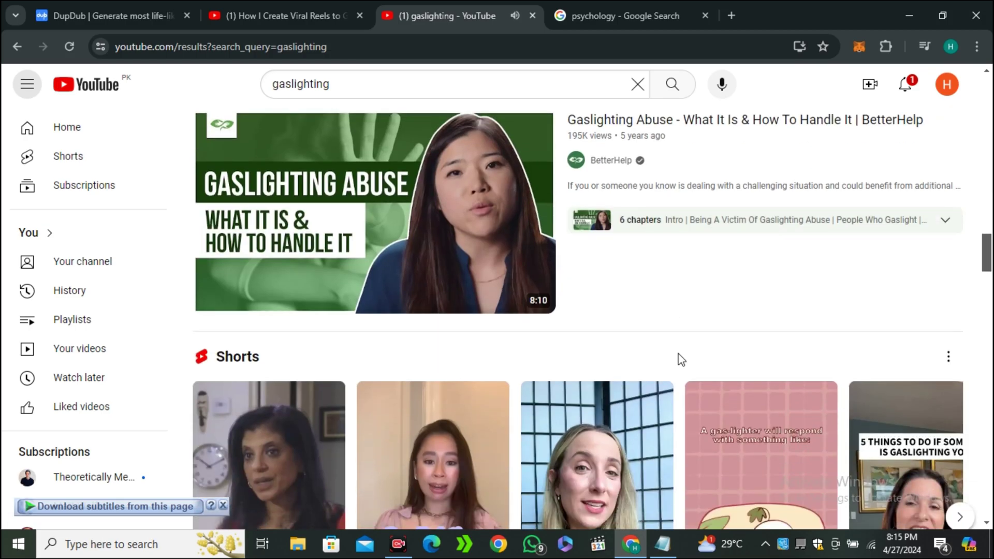
{"action": "scroll", "coordinate": [679, 357], "scroll_direction": "up", "scroll_amount": 4}
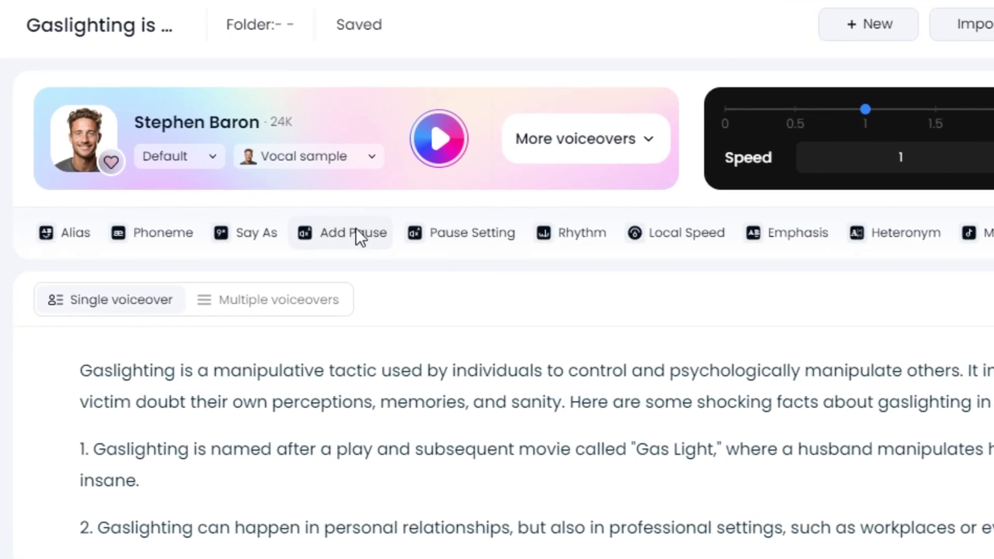
Insert a 100ms pause after 'others.' and keep the voice speed at 1 after trying 0.75.
{"action": "left_click", "coordinate": [285, 232]}
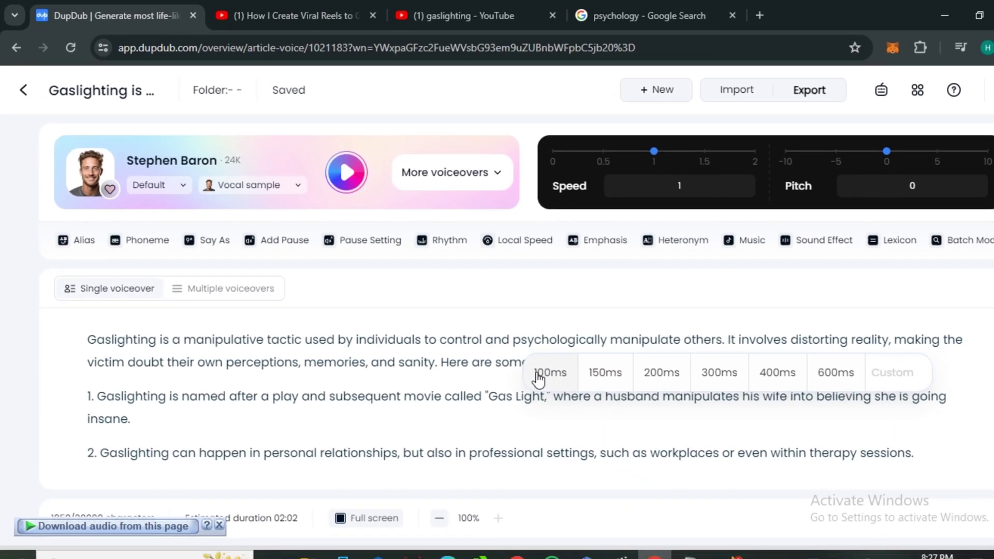
{"action": "left_click", "coordinate": [538, 374]}
{"action": "left_click_drag", "start_coordinate": [649, 153], "coordinate": [625, 161]}
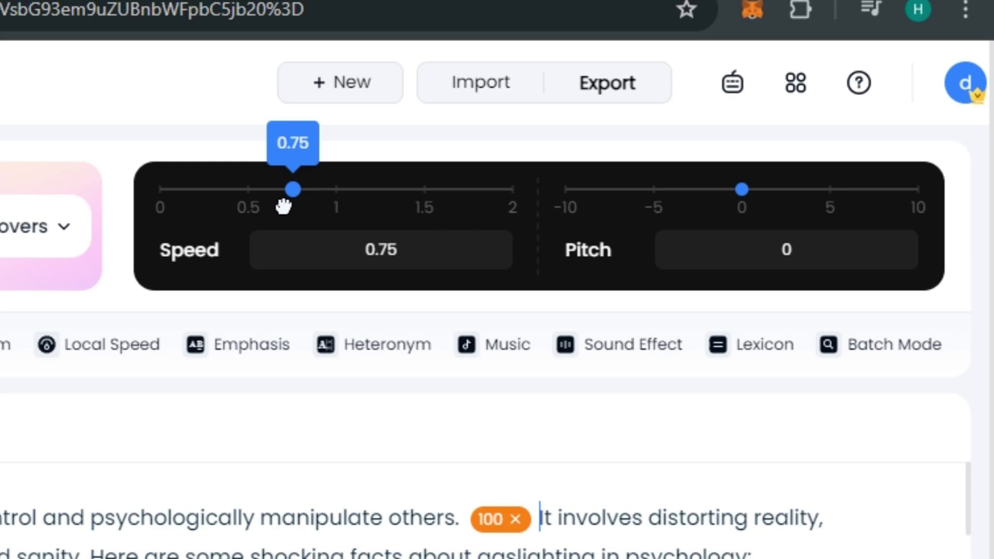
{"action": "left_click_drag", "start_coordinate": [283, 206], "coordinate": [335, 195]}
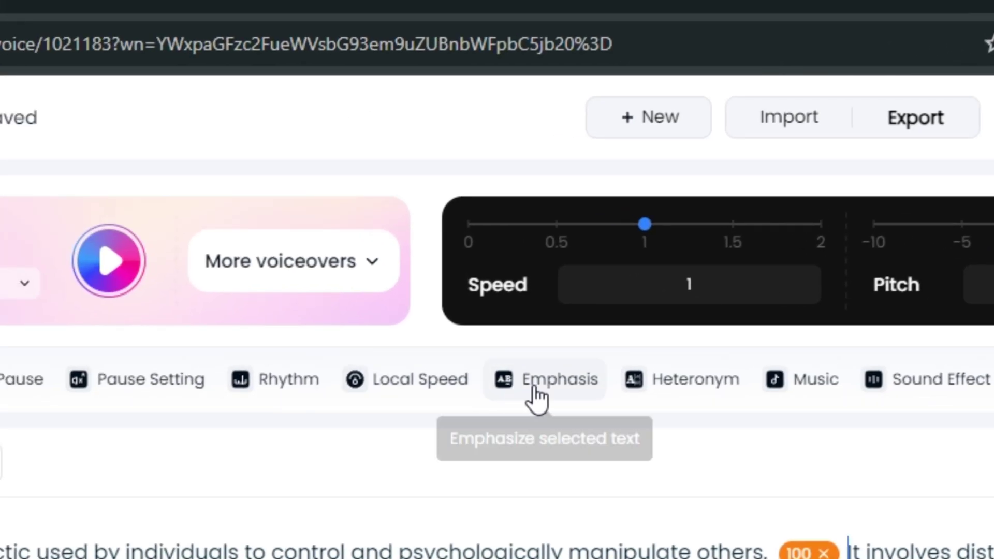
Emphasise 'distorting' and 'shocking' and elongate 'reality,' in the script.
{"action": "left_click_drag", "start_coordinate": [648, 518], "coordinate": [723, 512]}
{"action": "left_click", "coordinate": [569, 231]}
{"action": "left_click_drag", "start_coordinate": [834, 323], "coordinate": [888, 339]}
{"action": "left_click", "coordinate": [754, 362]}
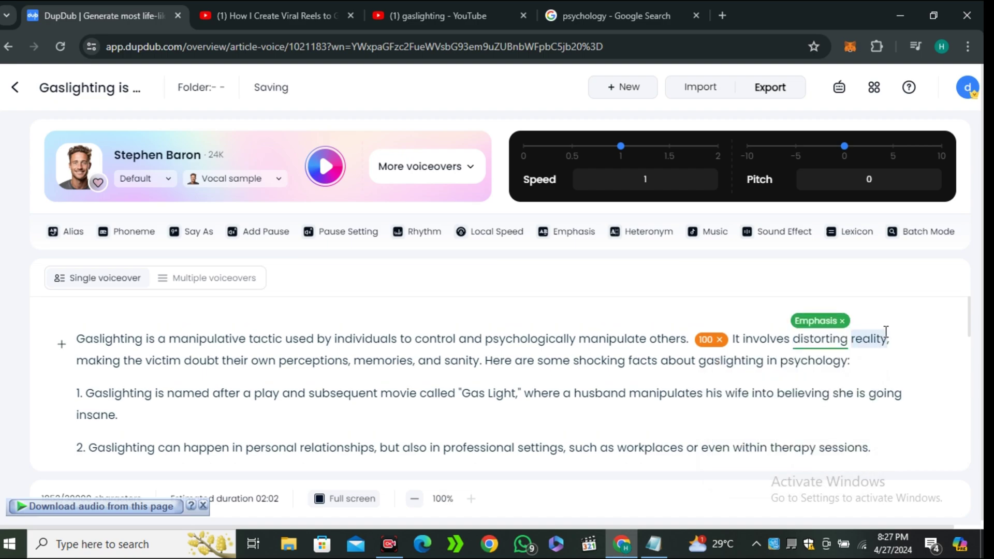
{"action": "left_click", "coordinate": [570, 232]}
{"action": "left_click", "coordinate": [821, 409]}
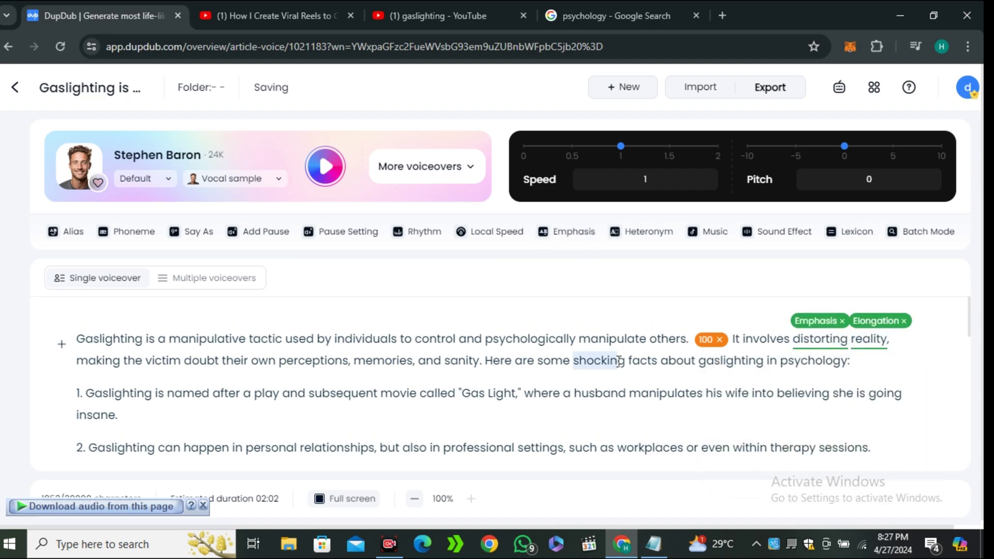
{"action": "left_click", "coordinate": [569, 232]}
{"action": "left_click", "coordinate": [552, 396]}
Try adjusting the rhythm of 'Gas Light,' and stop the voiceover preview.
{"action": "scroll", "coordinate": [445, 361], "scroll_direction": "down", "scroll_amount": 1}
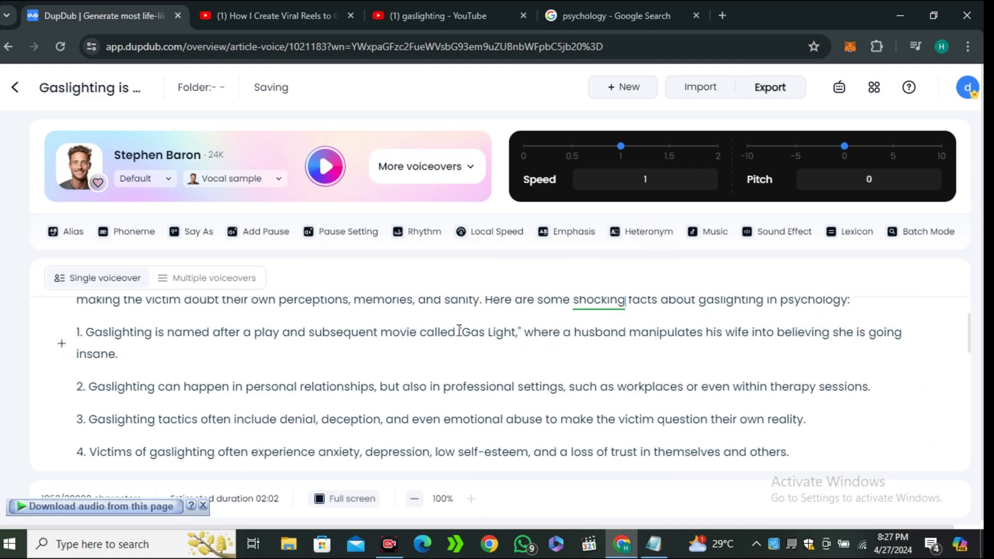
{"action": "left_click_drag", "start_coordinate": [459, 330], "coordinate": [519, 334]}
{"action": "left_click", "coordinate": [436, 238]}
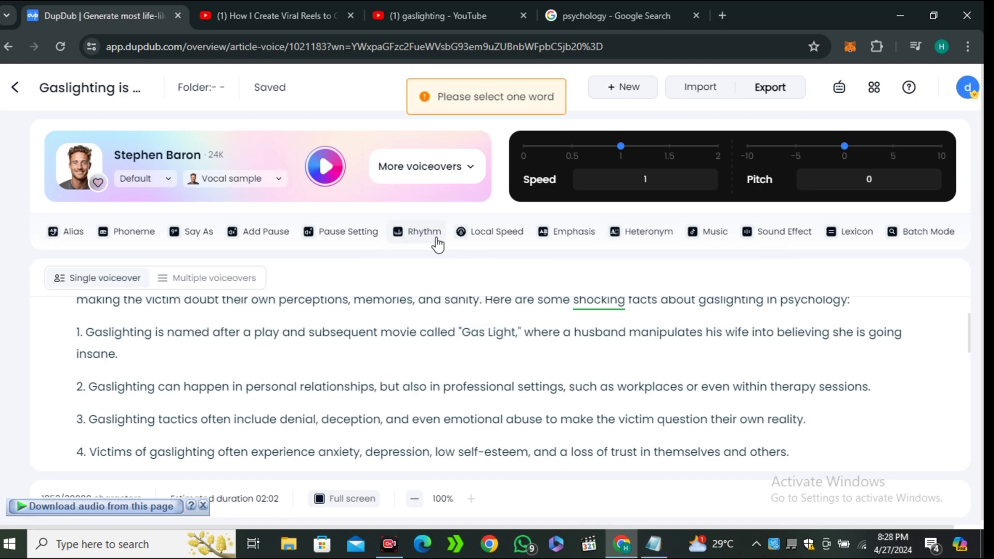
{"action": "left_click", "coordinate": [426, 232]}
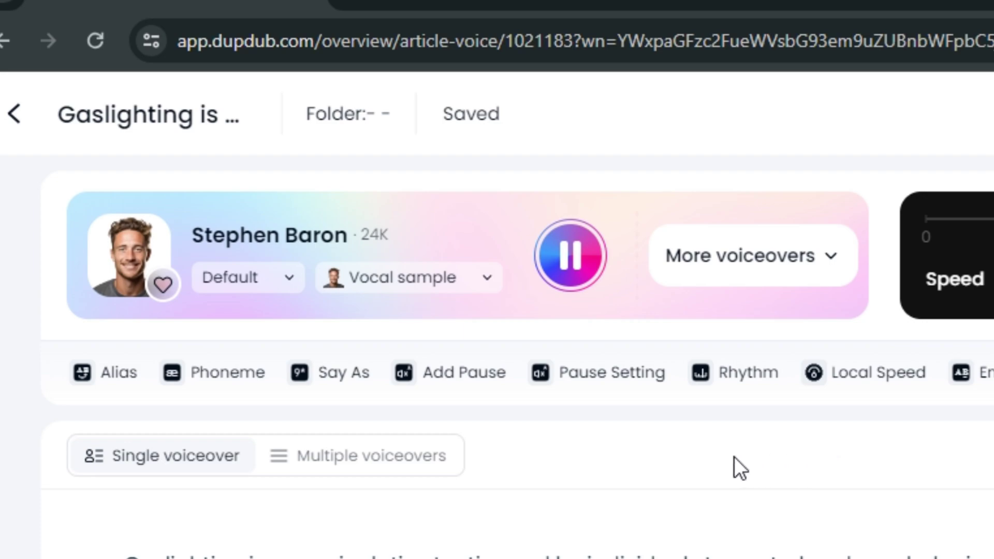
{"action": "left_click", "coordinate": [595, 277]}
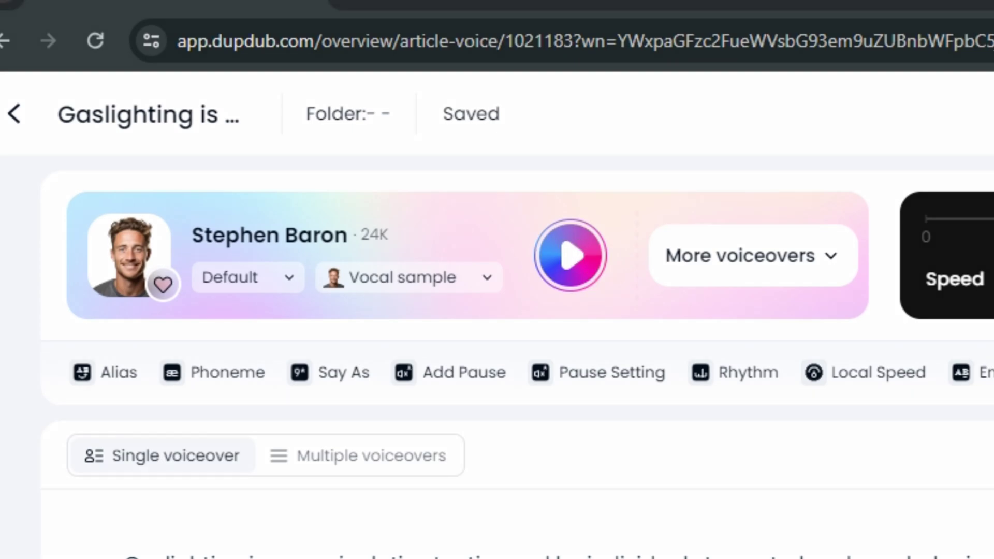
Open the voice library and filter it to Ultra quality voices.
{"action": "left_click", "coordinate": [791, 282]}
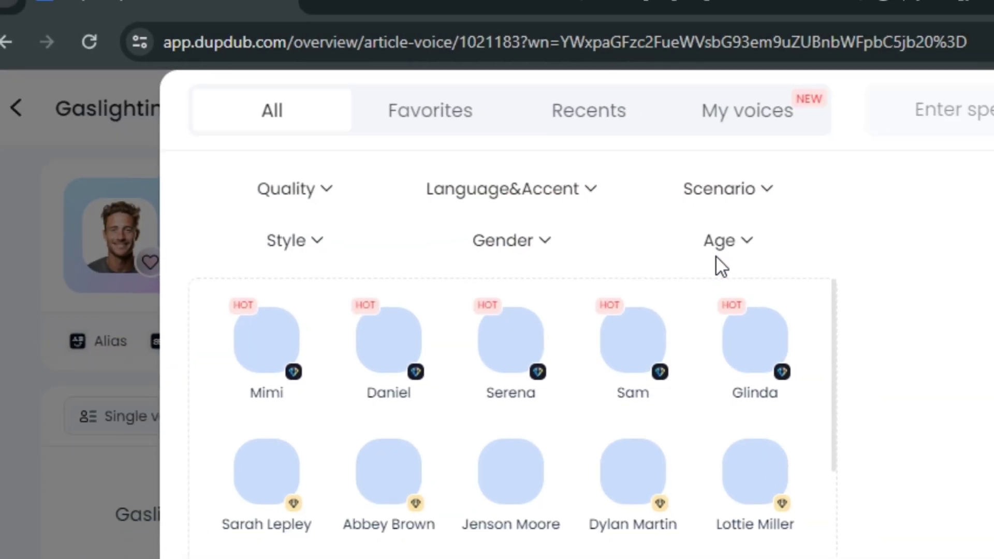
{"action": "left_click", "coordinate": [483, 189]}
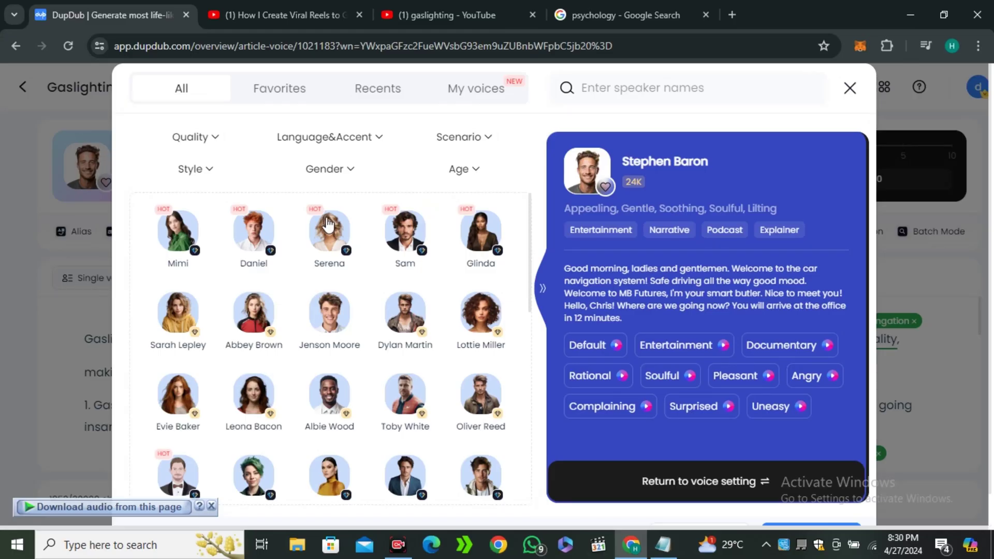
{"action": "mouse_move", "coordinate": [211, 142]}
{"action": "mouse_move", "coordinate": [457, 149]}
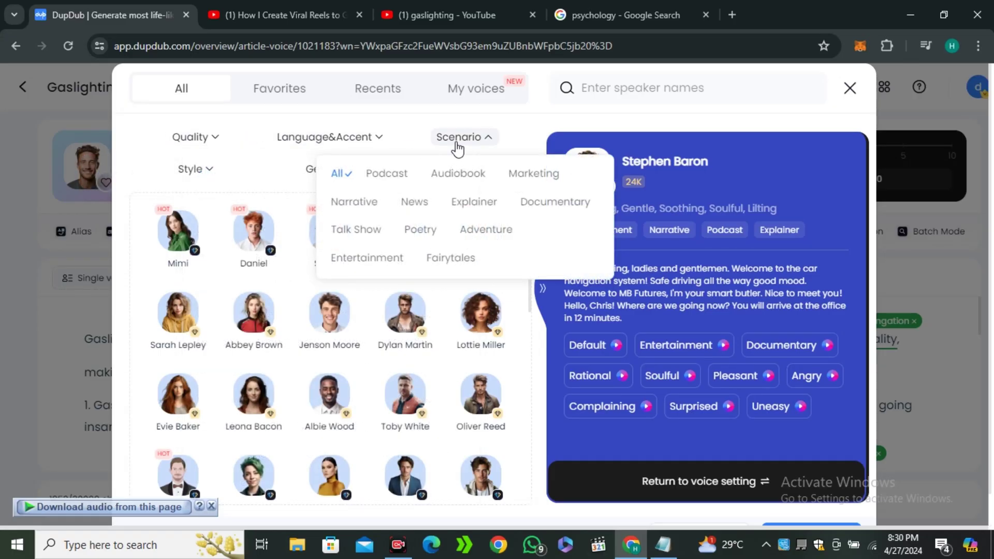
{"action": "mouse_move", "coordinate": [191, 183]}
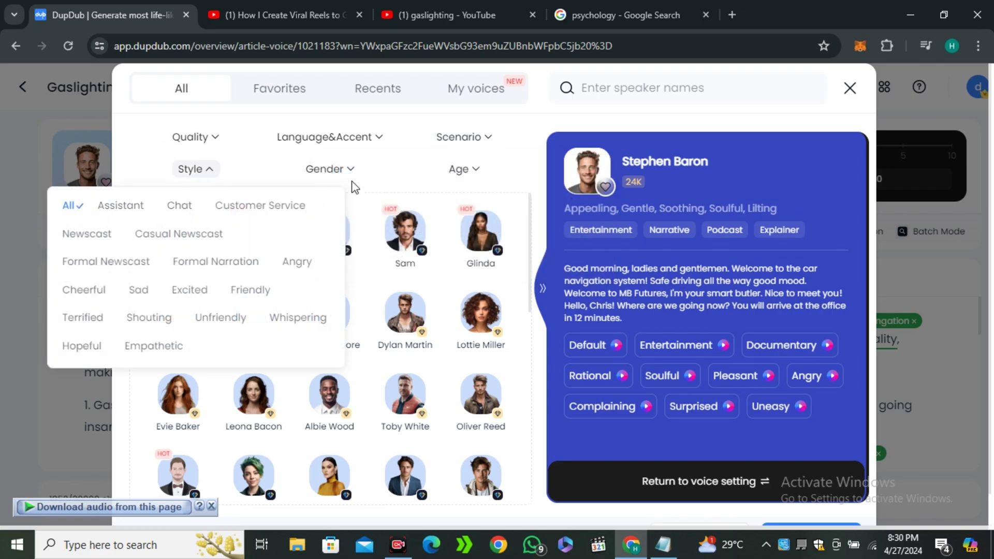
{"action": "mouse_move", "coordinate": [354, 186]}
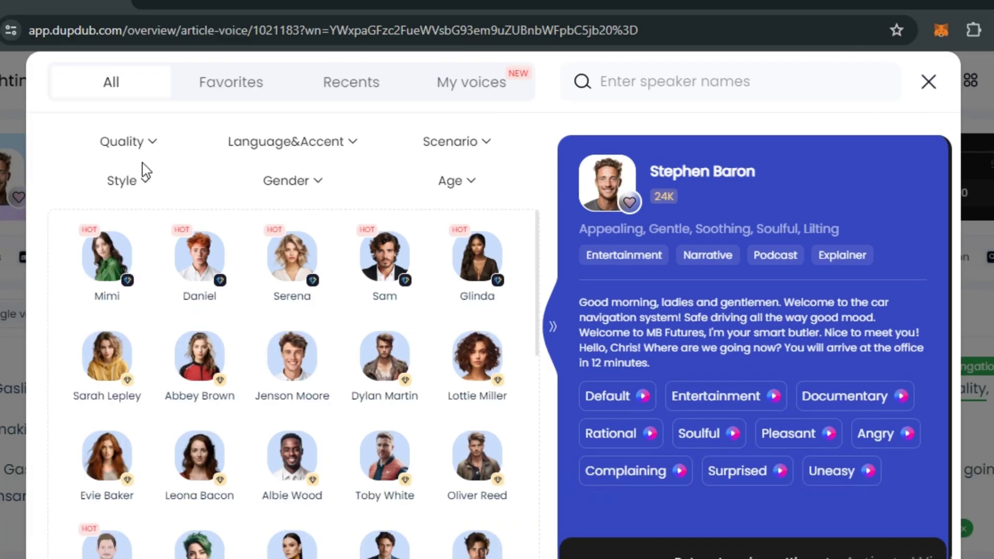
{"action": "mouse_move", "coordinate": [210, 141]}
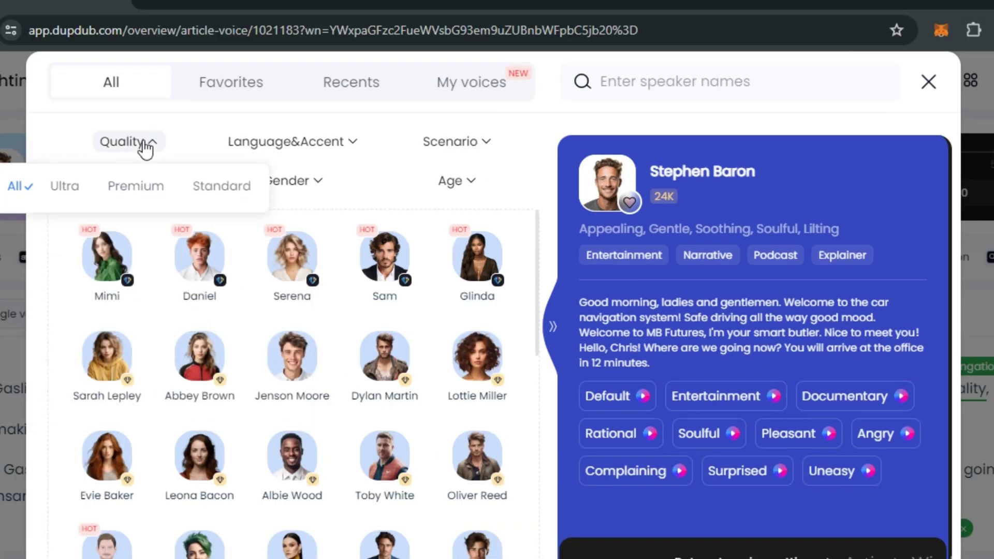
{"action": "left_click", "coordinate": [66, 188]}
Audition the Daniel, Domi and James voice samples.
{"action": "left_click", "coordinate": [199, 256]}
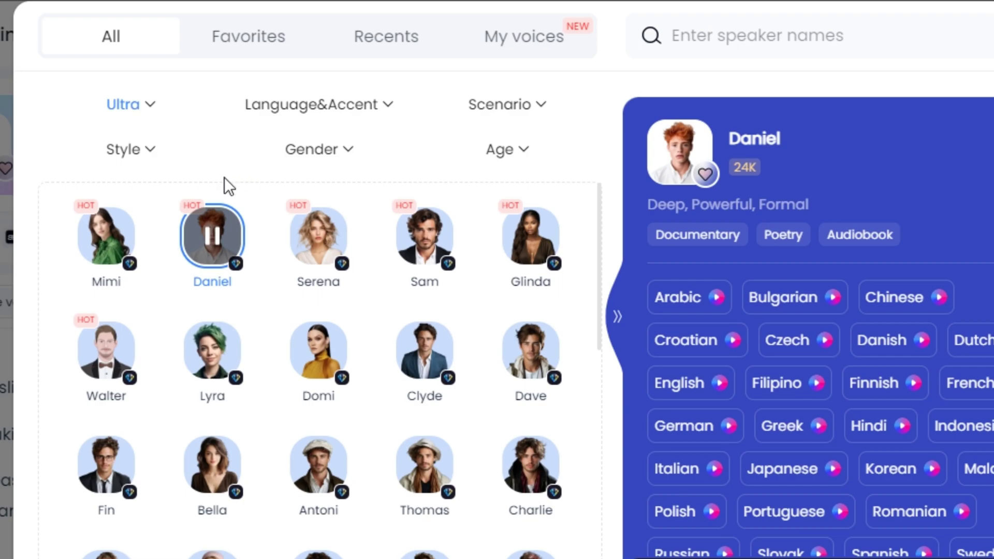
{"action": "left_click", "coordinate": [325, 353]}
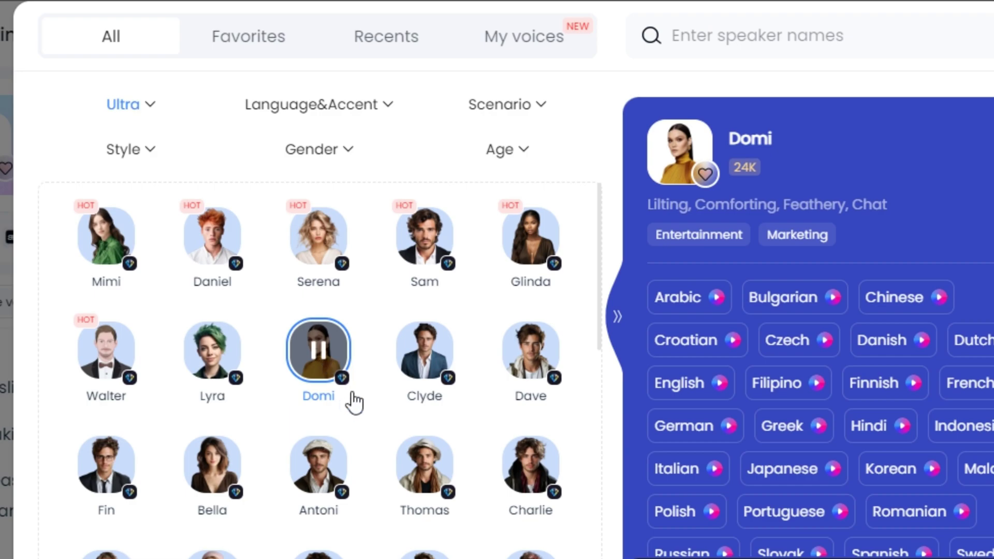
{"action": "scroll", "coordinate": [414, 487], "scroll_direction": "down", "scroll_amount": 2}
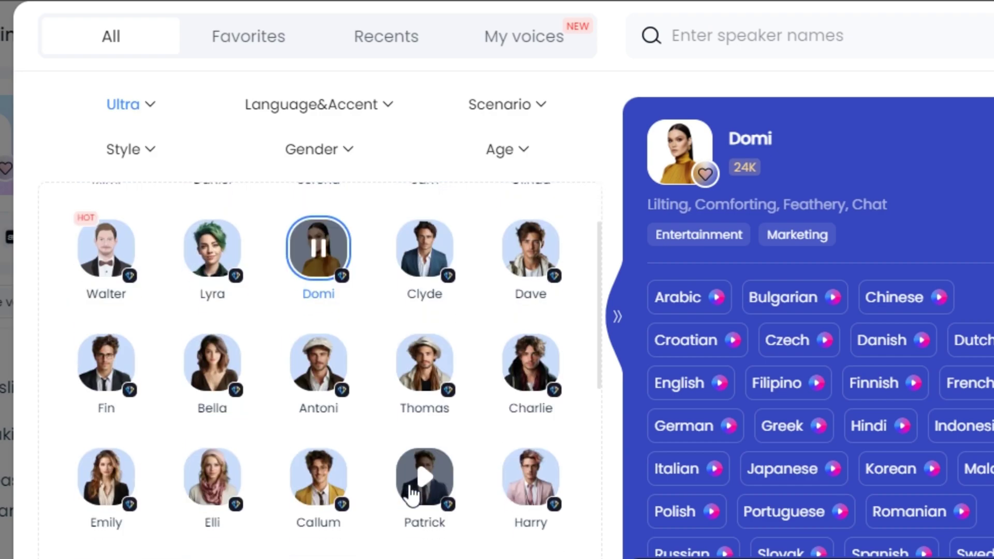
{"action": "scroll", "coordinate": [362, 445], "scroll_direction": "down", "scroll_amount": 6}
{"action": "left_click", "coordinate": [325, 414]}
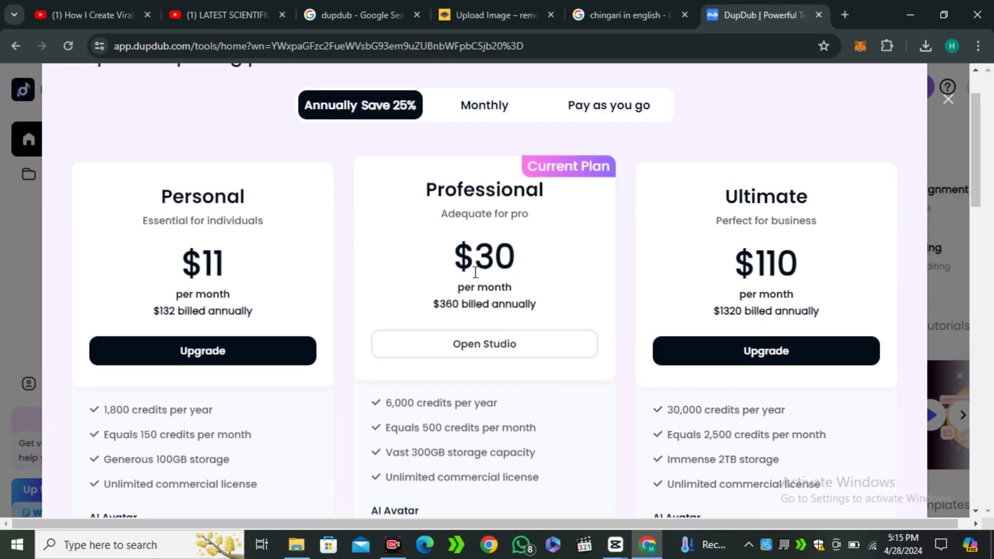
Check the $30 Professional plan price, then export the gaslighting voiceover as audio.
{"action": "scroll", "coordinate": [475, 272], "scroll_direction": "up", "scroll_amount": 1}
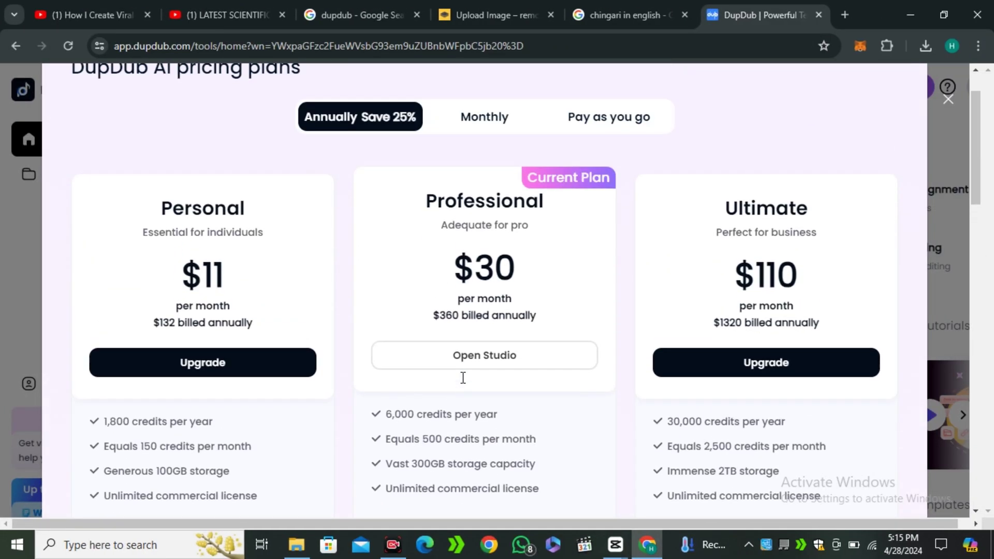
{"action": "left_click_drag", "start_coordinate": [450, 339], "coordinate": [528, 334]}
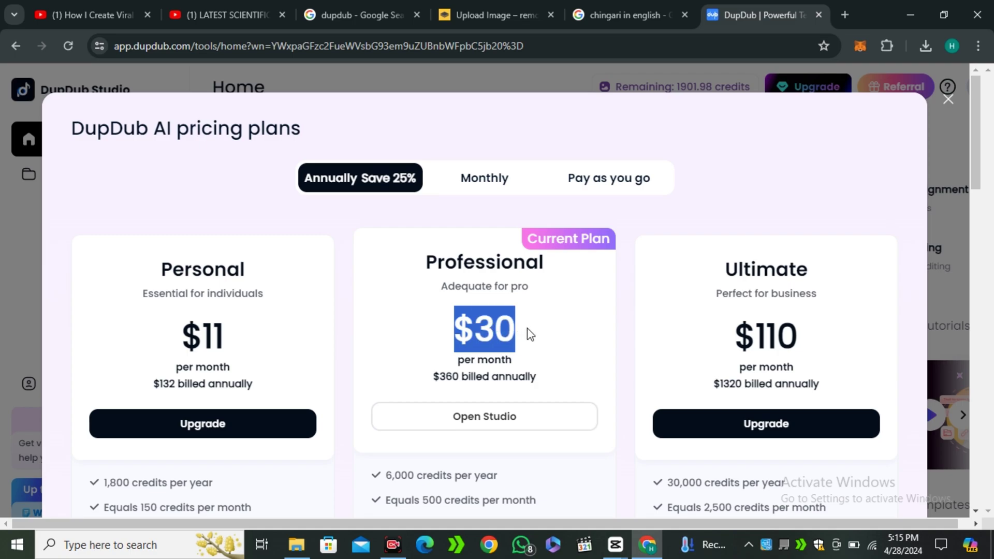
{"action": "left_click", "coordinate": [627, 339]}
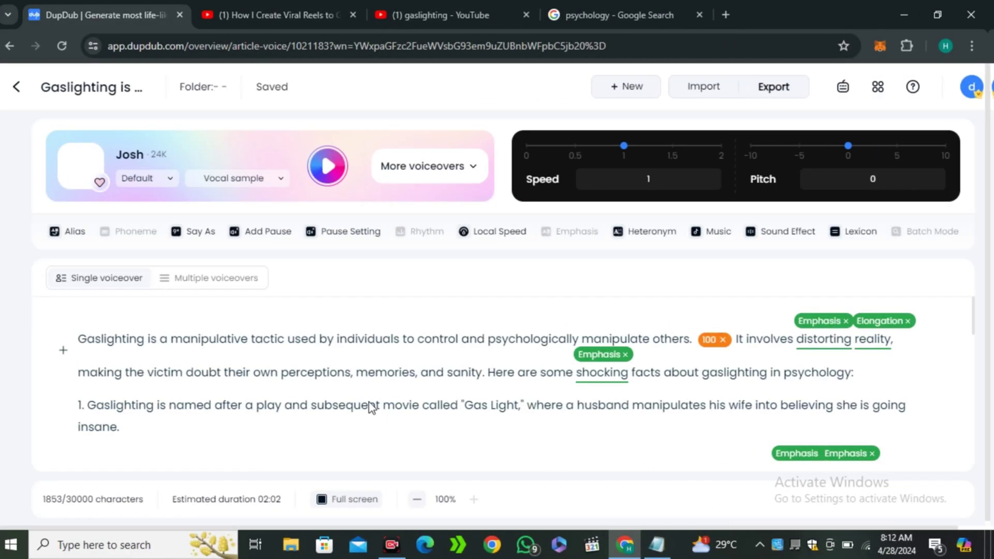
{"action": "scroll", "coordinate": [372, 408], "scroll_direction": "down", "scroll_amount": 15}
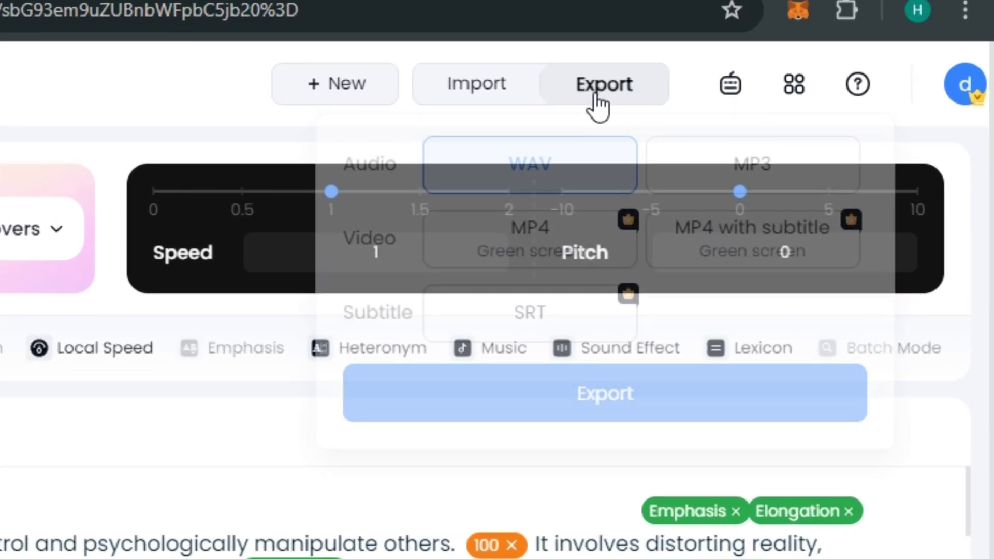
{"action": "left_click", "coordinate": [560, 396]}
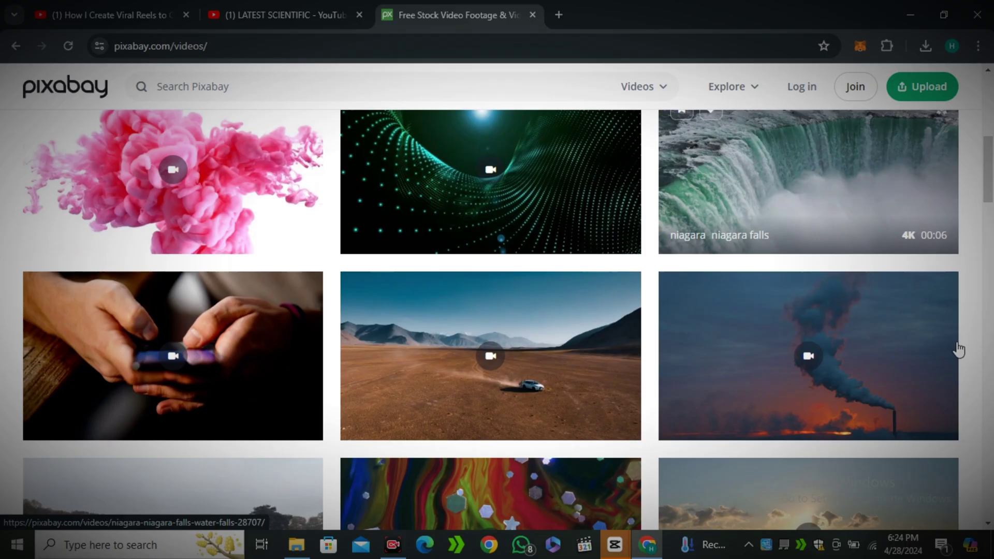
Scroll through Pixabay videos, Pexels 'dipression' and Freepik 'man and woman' stock clips.
{"action": "scroll", "coordinate": [976, 352], "scroll_direction": "down", "scroll_amount": 10}
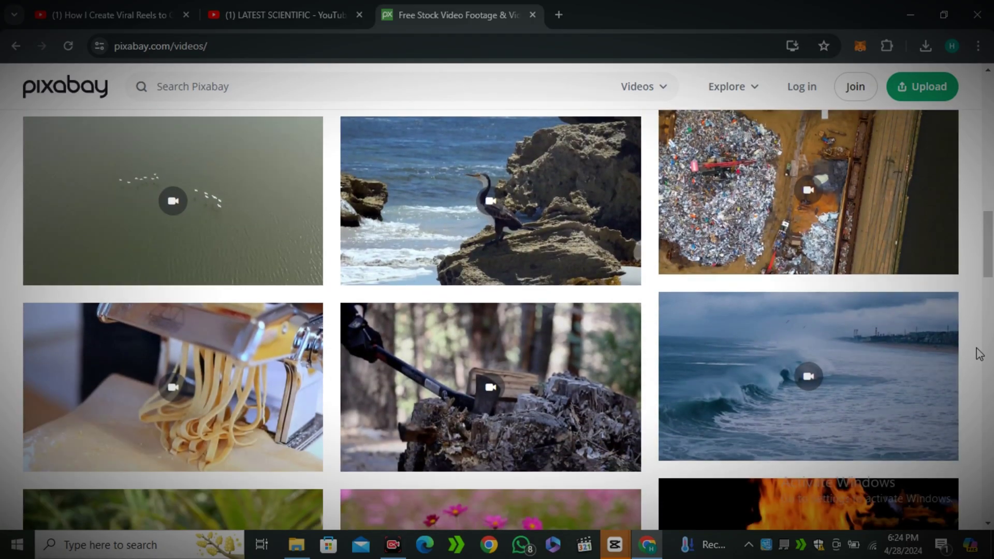
{"action": "scroll", "coordinate": [979, 355], "scroll_direction": "down", "scroll_amount": 5}
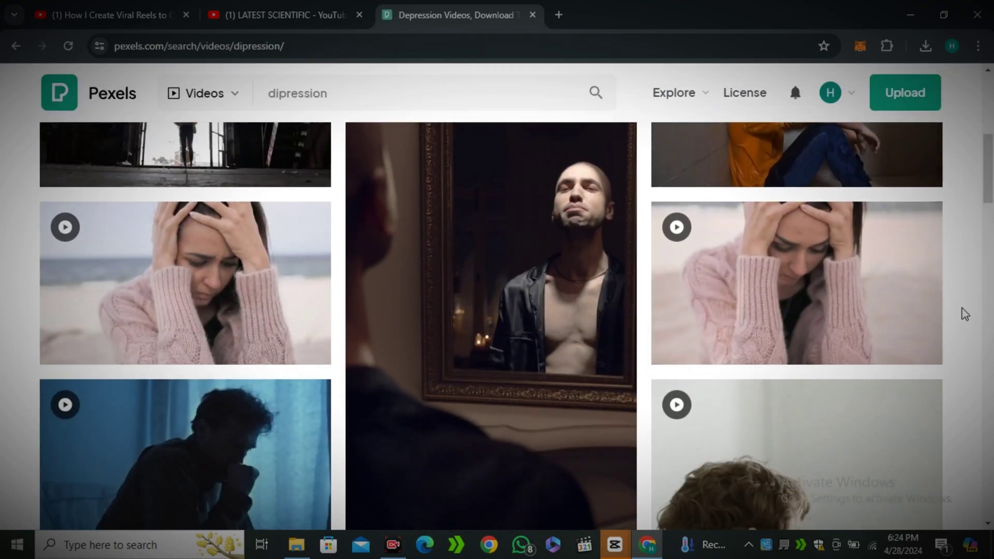
{"action": "scroll", "coordinate": [965, 314], "scroll_direction": "down", "scroll_amount": 3}
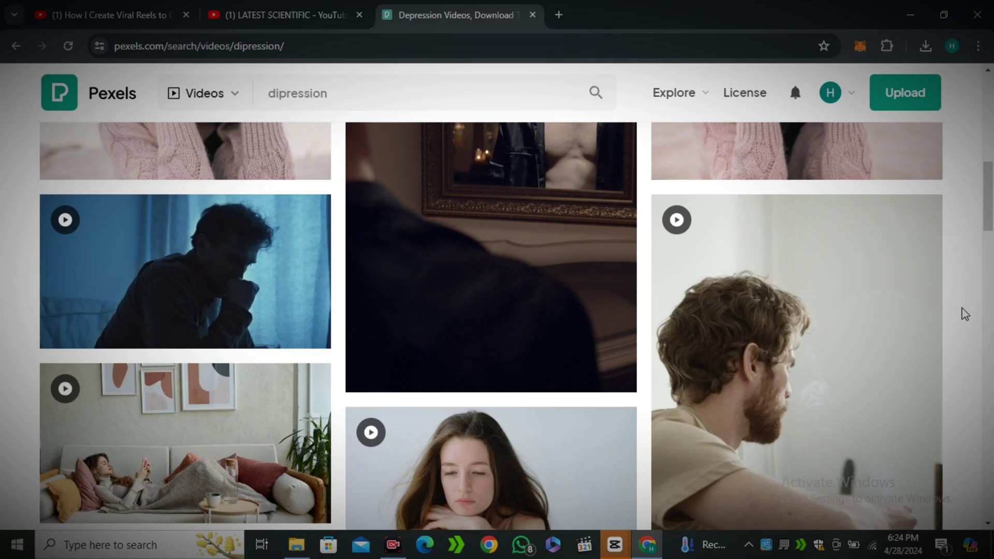
{"action": "scroll", "coordinate": [962, 312], "scroll_direction": "down", "scroll_amount": 3}
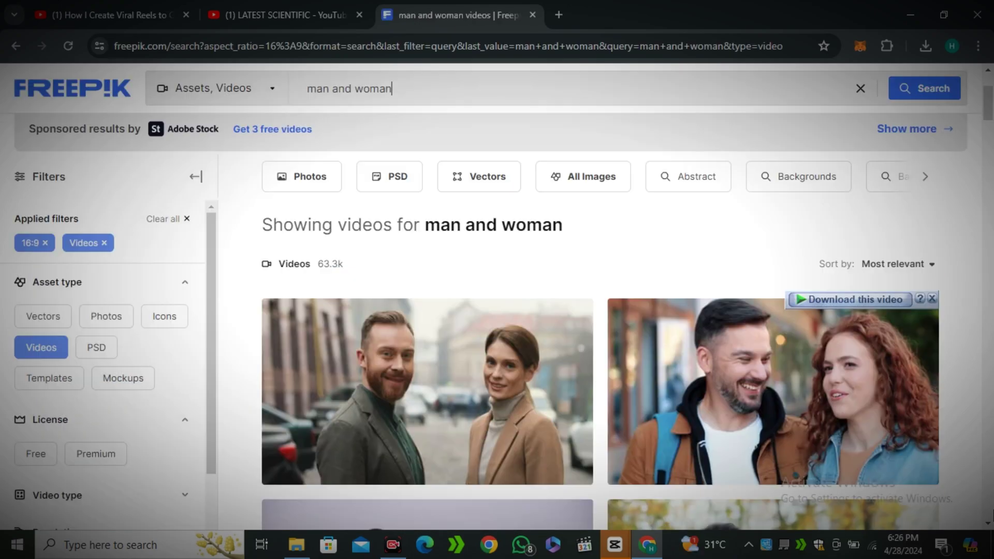
{"action": "scroll", "coordinate": [964, 332], "scroll_direction": "down", "scroll_amount": 5}
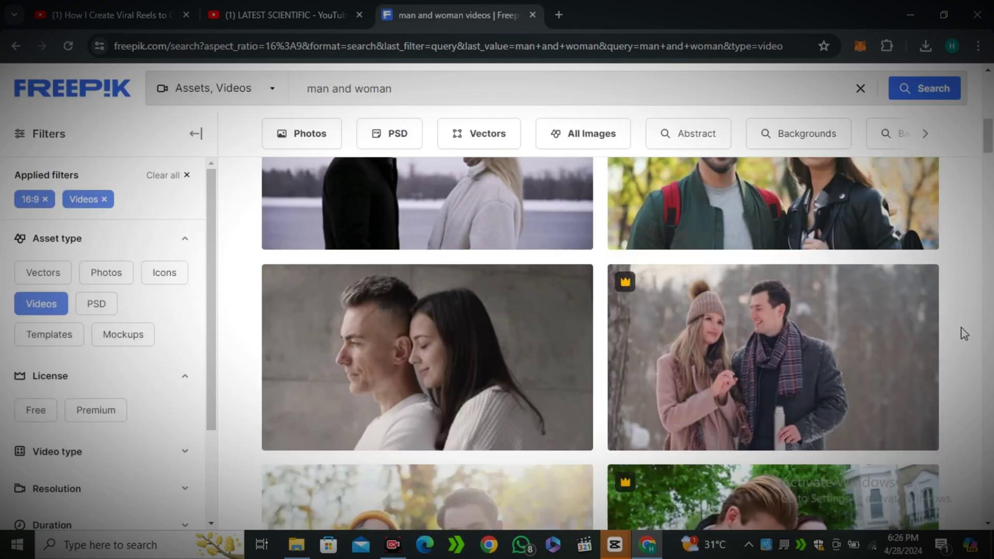
{"action": "scroll", "coordinate": [968, 335], "scroll_direction": "down", "scroll_amount": 5}
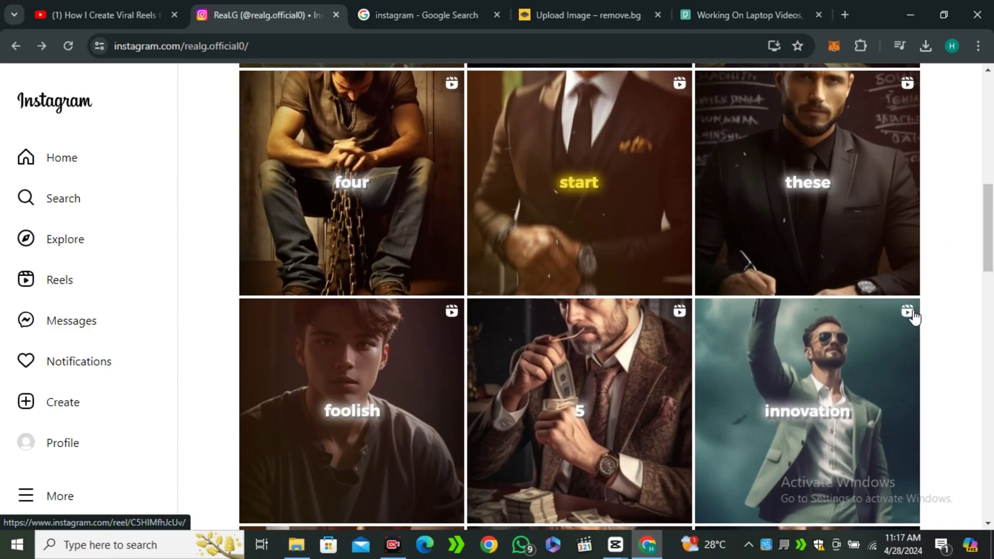
Search YouTube for 'gaslightning' and scroll the results.
{"action": "scroll", "coordinate": [912, 315], "scroll_direction": "down", "scroll_amount": 8}
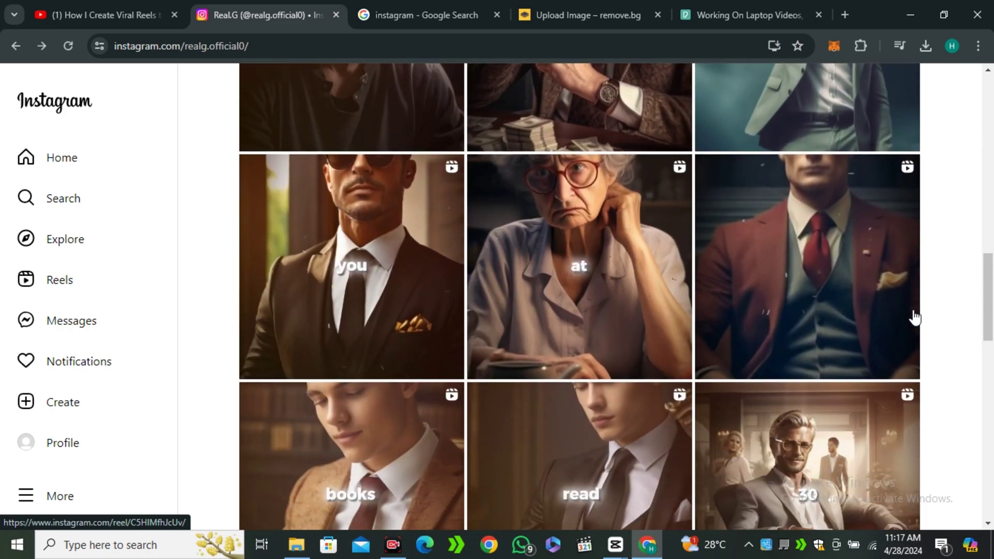
{"action": "scroll", "coordinate": [459, 419], "scroll_direction": "down", "scroll_amount": 4}
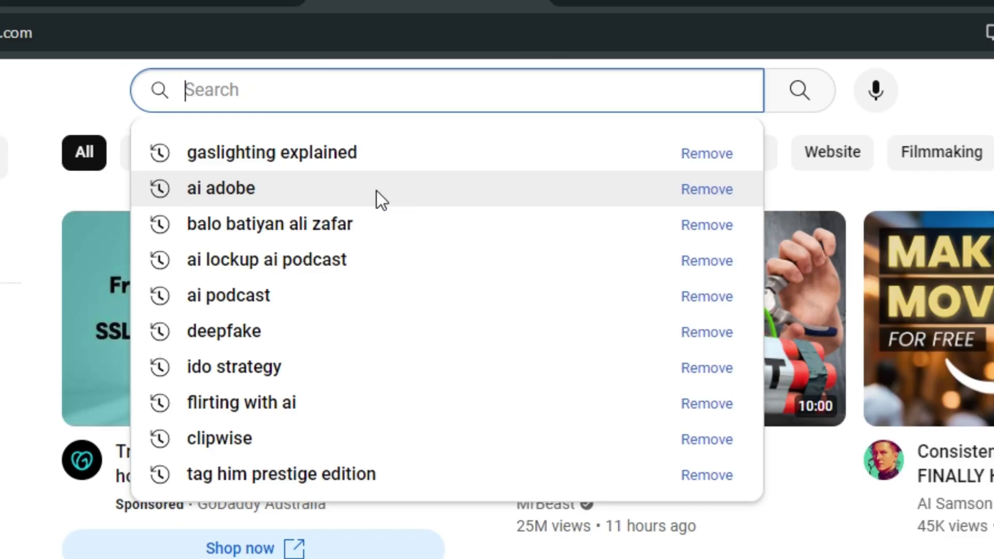
{"action": "type", "text": "gaslightning"}
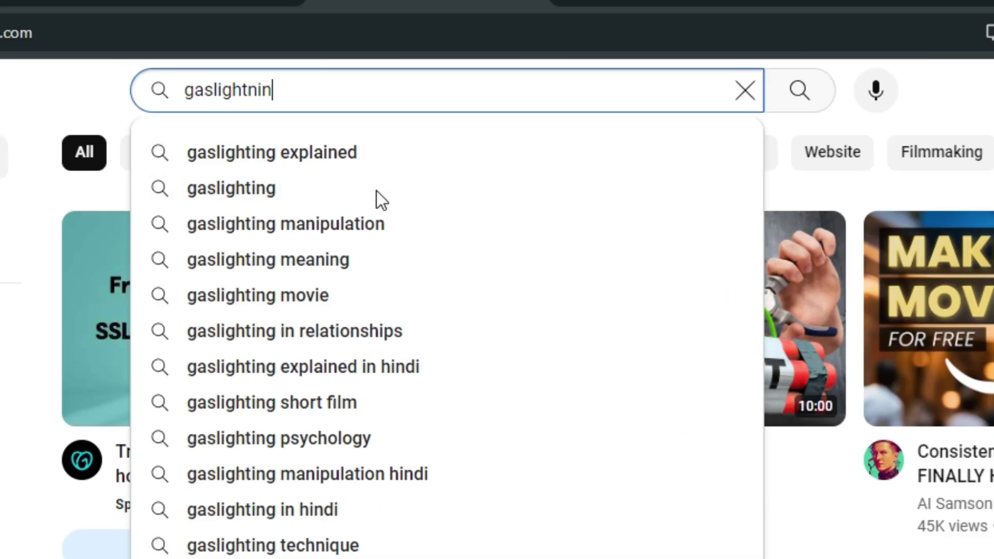
{"action": "left_click", "coordinate": [802, 94]}
{"action": "scroll", "coordinate": [737, 248], "scroll_direction": "down", "scroll_amount": 4}
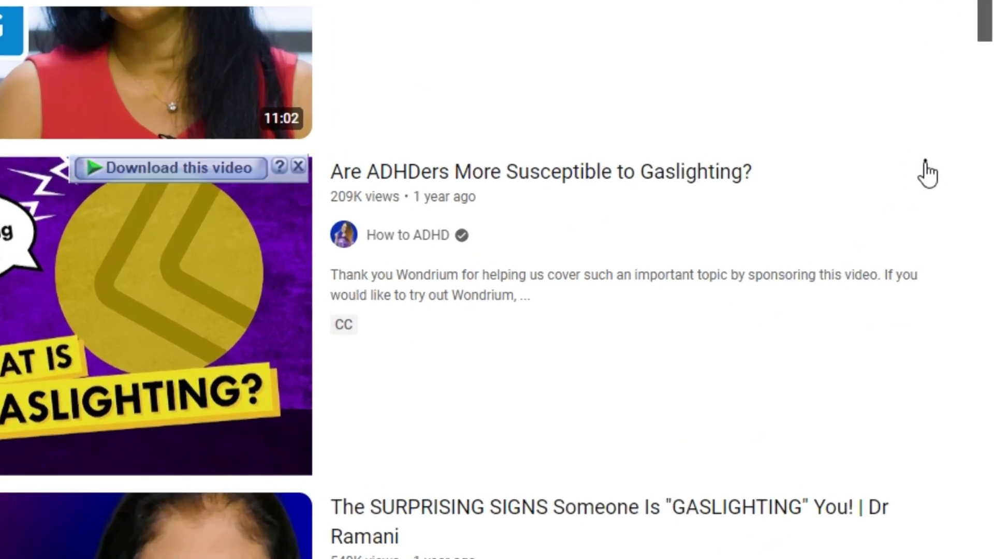
Share-link the ADHD gaslighting video and parse it in DupDub's video downloader.
{"action": "left_click", "coordinate": [952, 211]}
{"action": "left_click", "coordinate": [866, 348]}
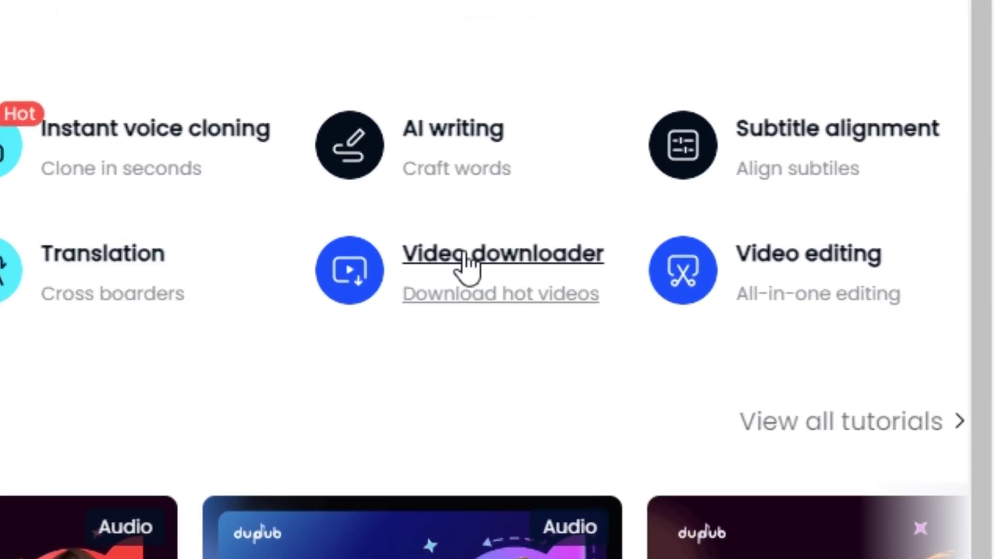
{"action": "left_click", "coordinate": [465, 249]}
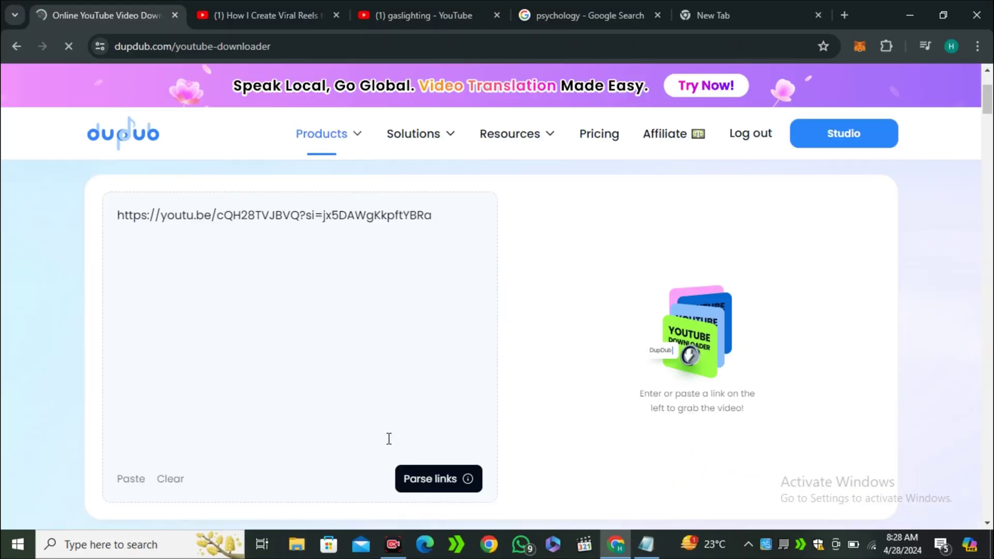
{"action": "left_click", "coordinate": [439, 478]}
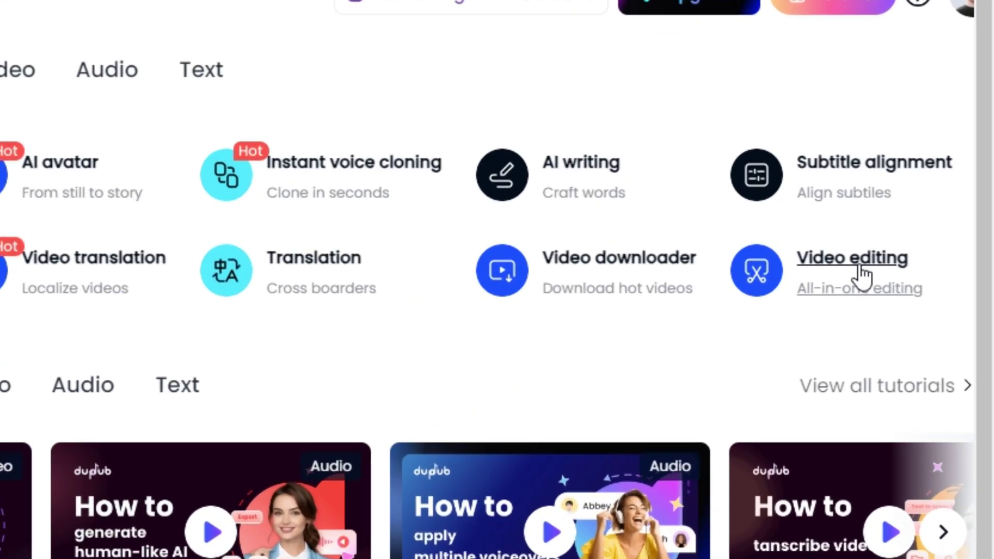
Start a new video editor project and upload the 'Are ADHDers More Susceptible to Gaslighting' clip.
{"action": "left_click", "coordinate": [856, 215]}
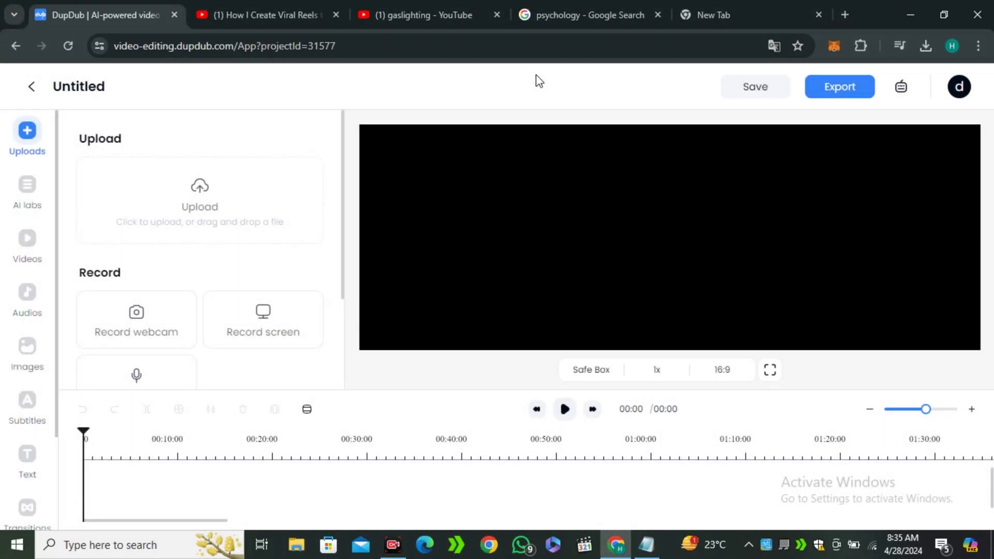
{"action": "key", "text": "alt+Left"}
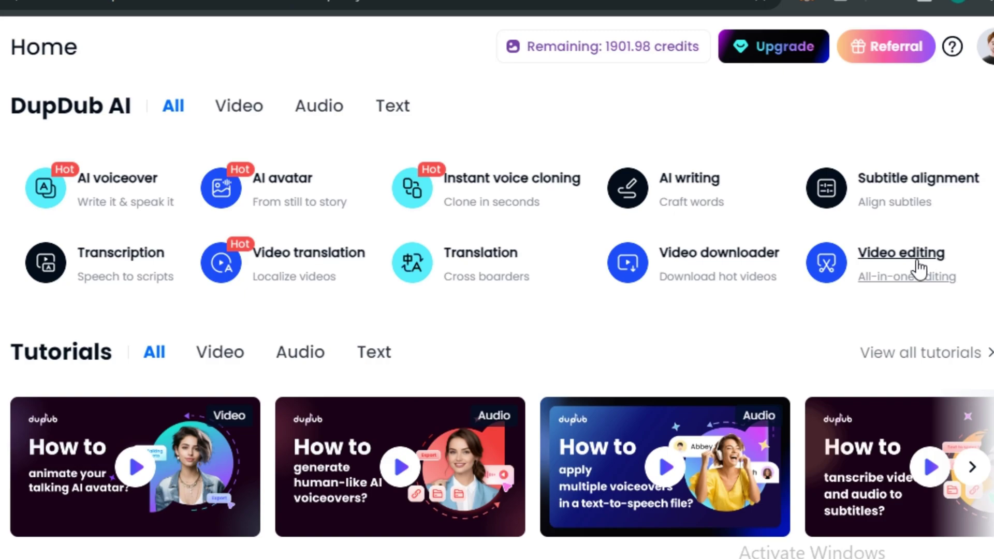
{"action": "left_click", "coordinate": [907, 258]}
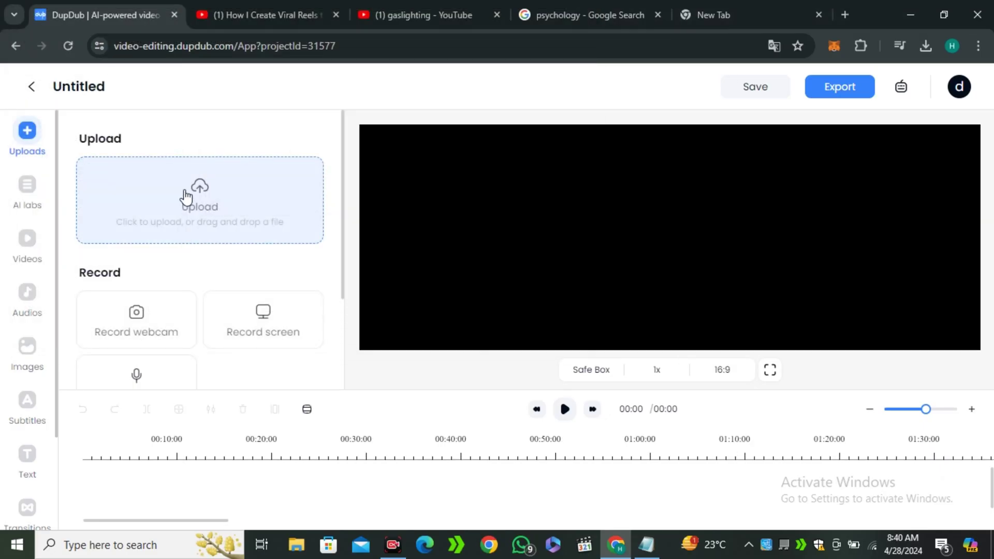
{"action": "left_click", "coordinate": [485, 332]}
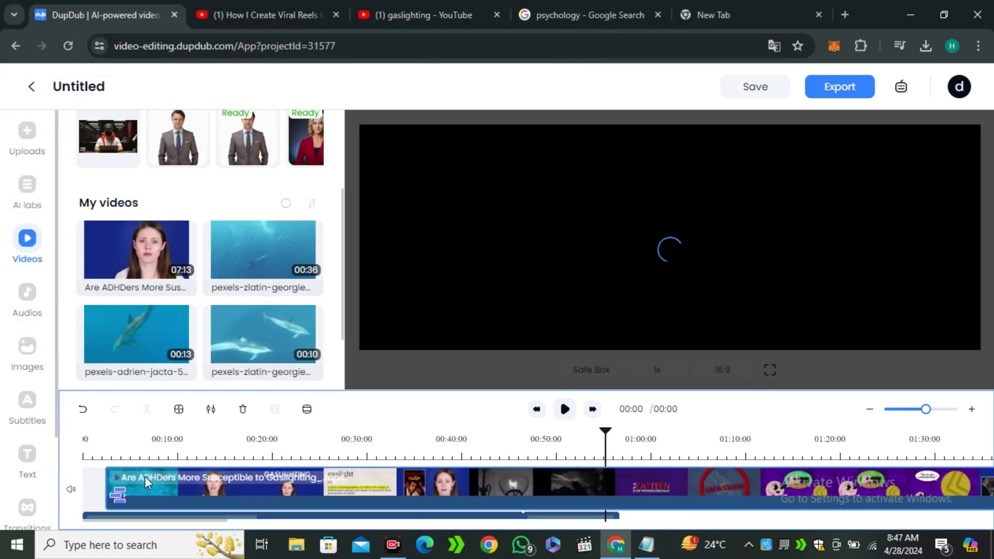
Select the gaslighting clip on the timeline and switch the reel's aspect ratio to 9:16.
{"action": "left_click", "coordinate": [171, 479]}
{"action": "left_click", "coordinate": [422, 476]}
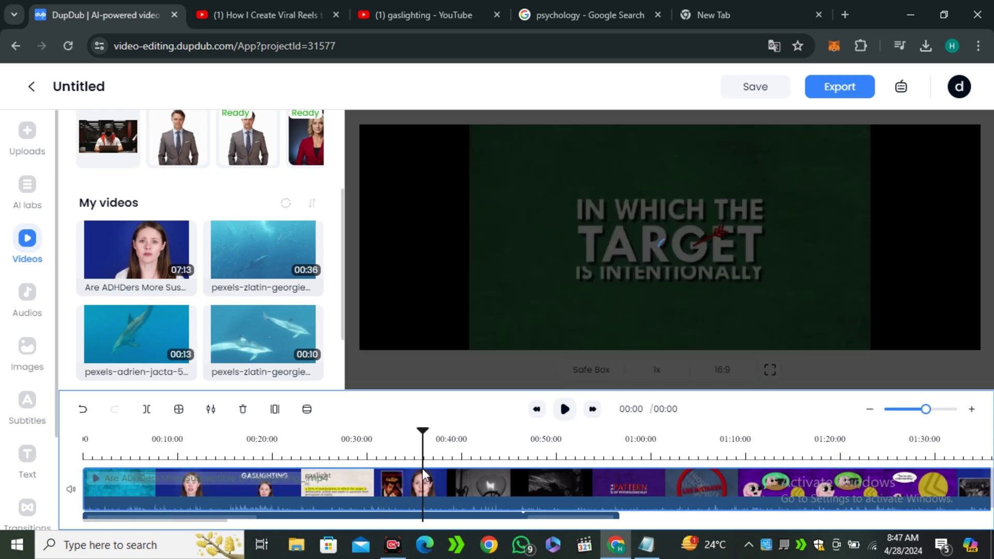
{"action": "left_click", "coordinate": [712, 371]}
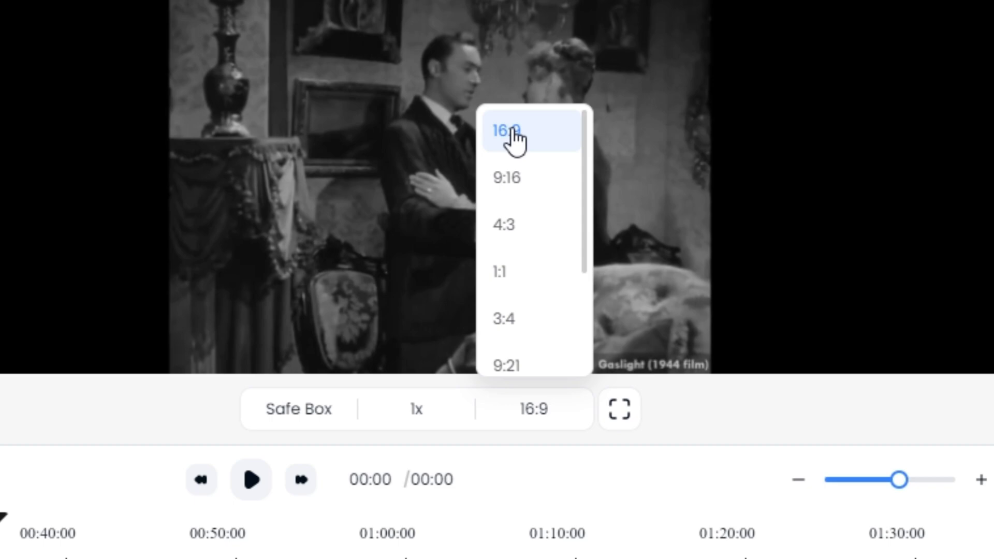
{"action": "left_click", "coordinate": [507, 191]}
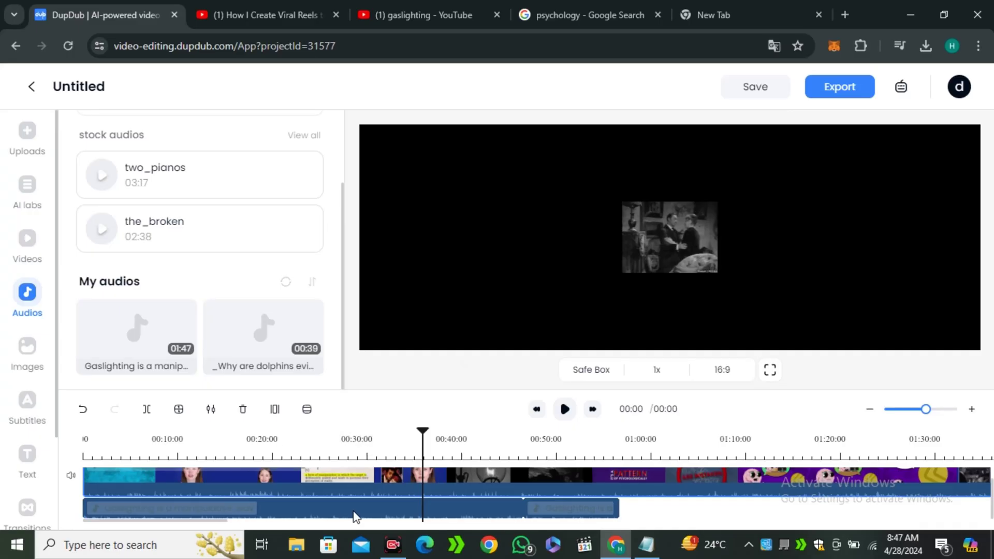
{"action": "scroll", "coordinate": [40, 270], "scroll_direction": "down", "scroll_amount": 3}
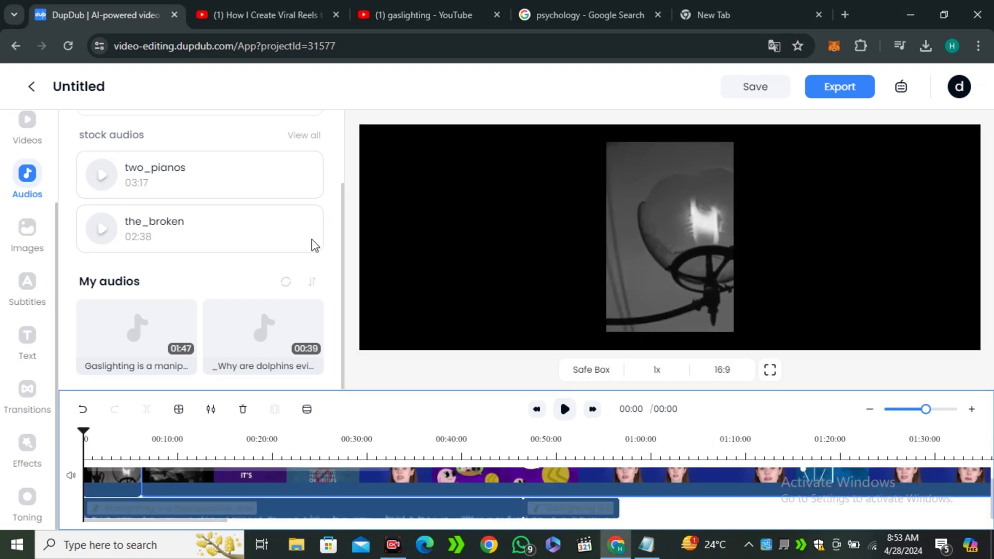
Place the_broken music on the timeline from the start and add an Effects 001 text clip.
{"action": "left_click_drag", "start_coordinate": [310, 238], "coordinate": [117, 495]}
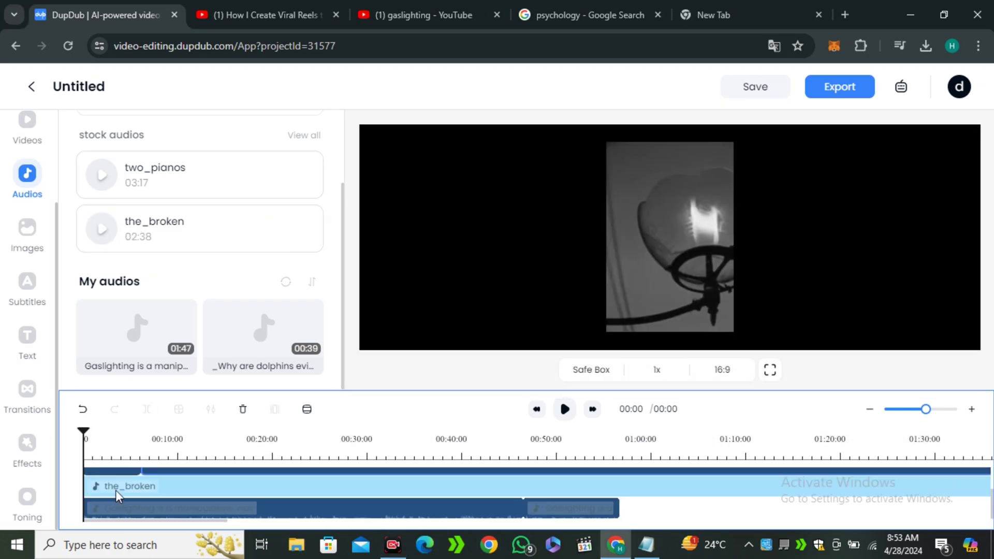
{"action": "left_click", "coordinate": [27, 339]}
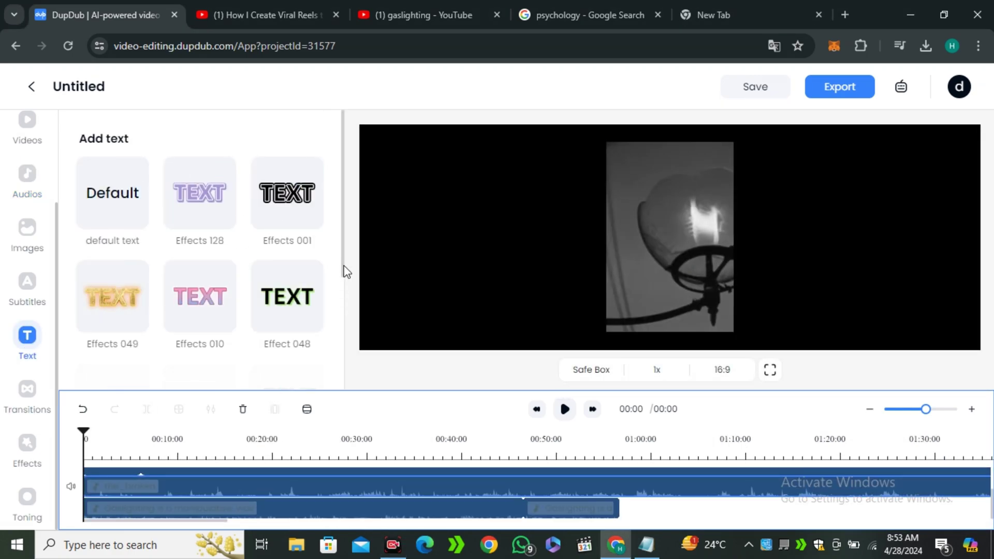
{"action": "scroll", "coordinate": [189, 217], "scroll_direction": "down", "scroll_amount": 4}
{"action": "scroll", "coordinate": [238, 243], "scroll_direction": "up", "scroll_amount": 4}
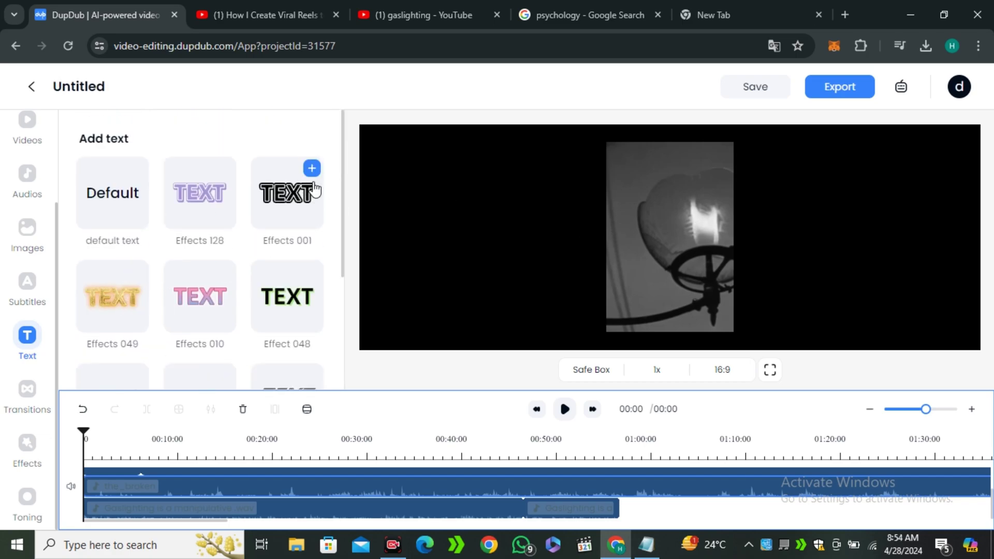
{"action": "left_click", "coordinate": [312, 169]}
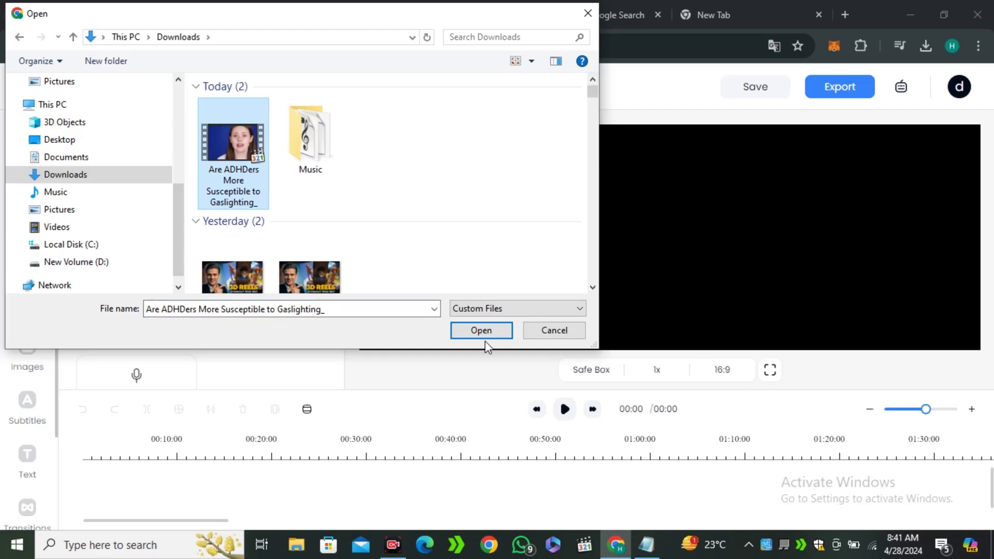
Upload the downloaded ADHD gaslighting video, then check the aspect-ratio list.
{"action": "left_click", "coordinate": [486, 343]}
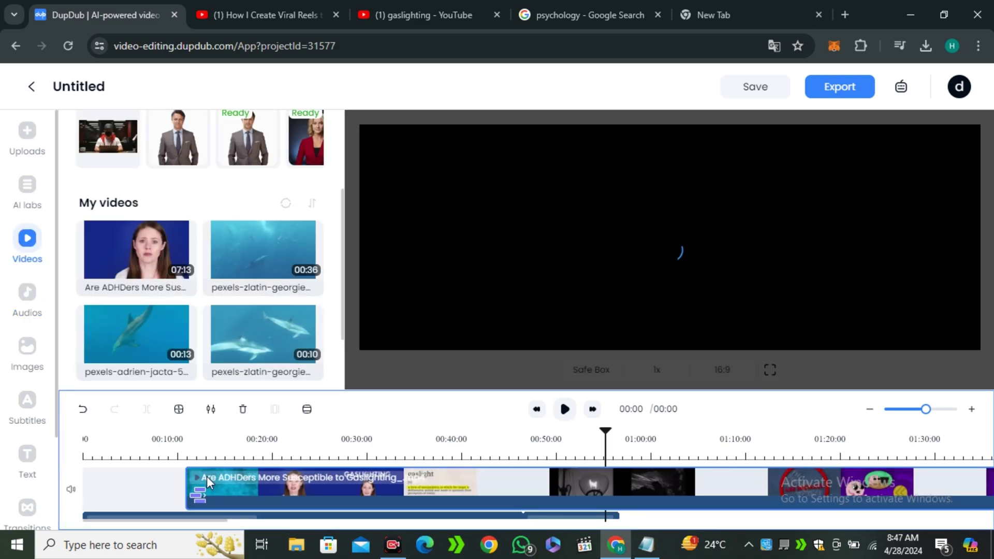
{"action": "left_click", "coordinate": [722, 370]}
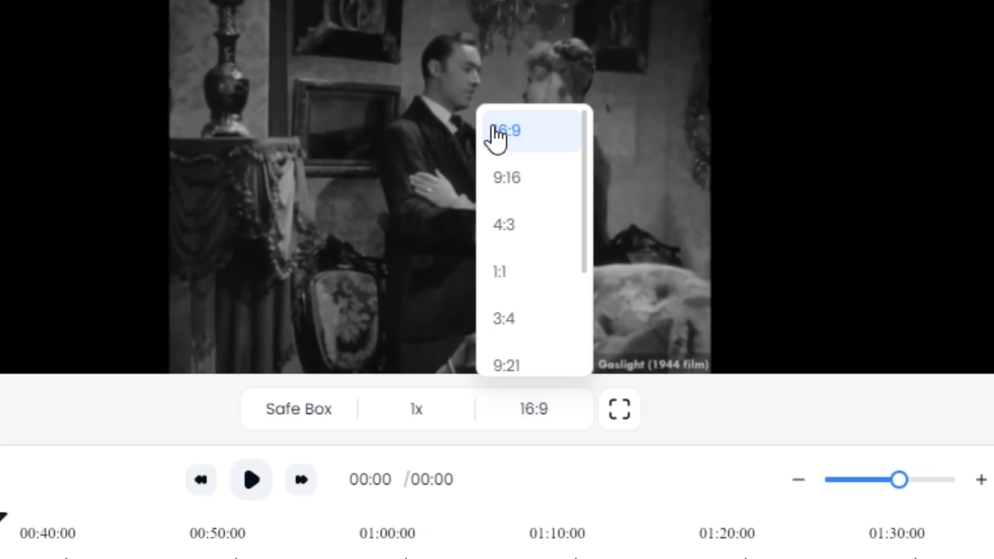